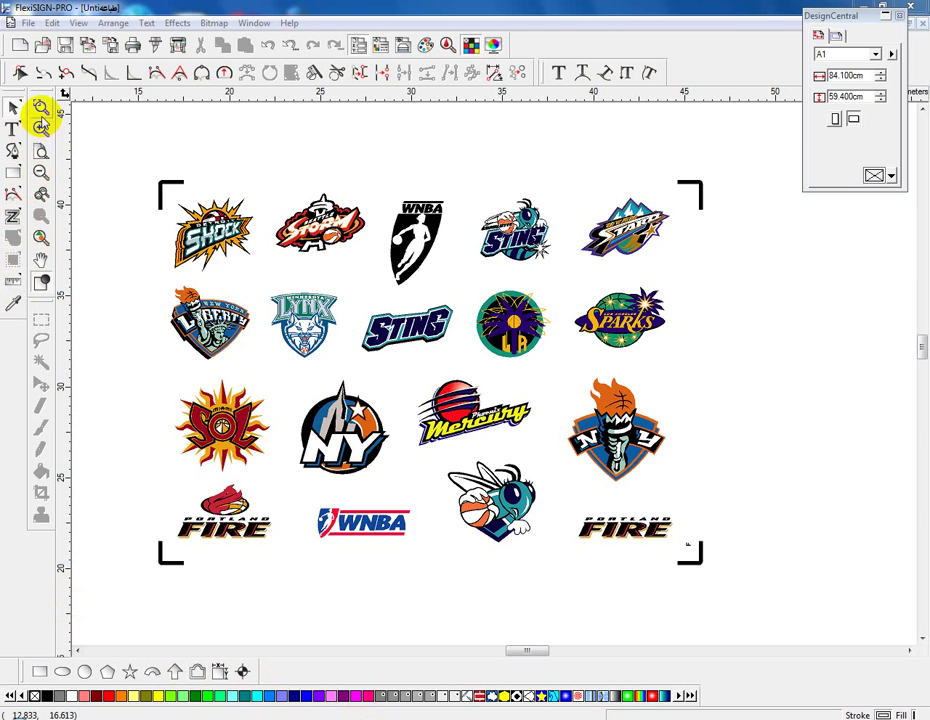
# Examine the logo sheet and its corner marks, both close up and as a whole.
pyautogui.click(40, 105)
pyautogui.moveTo(137, 137); pyautogui.dragTo(293, 310)
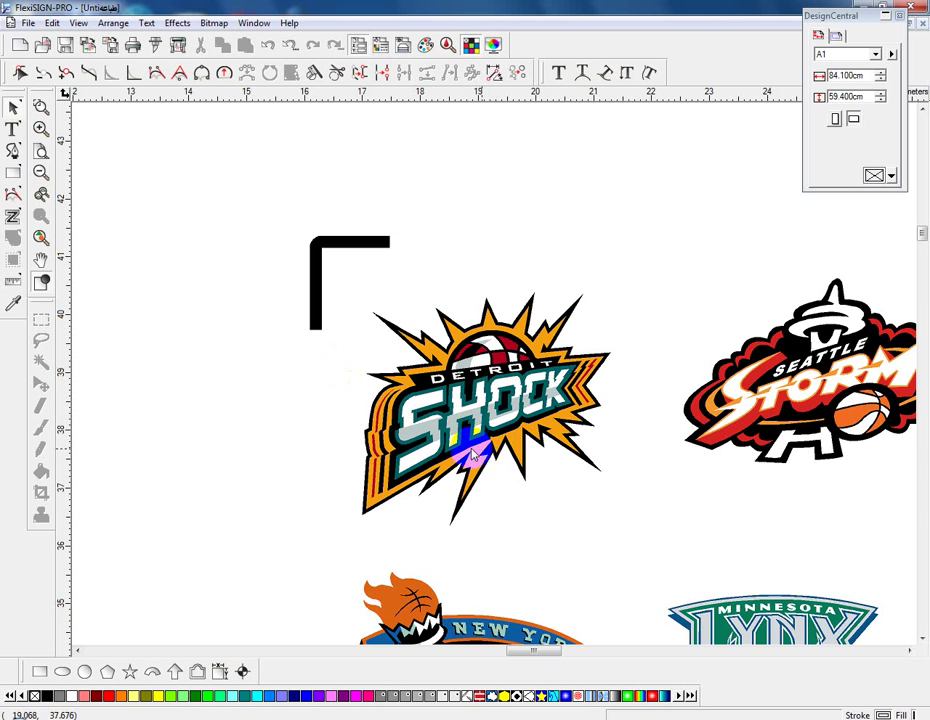
pyautogui.click(41, 172)
pyautogui.click(41, 172)
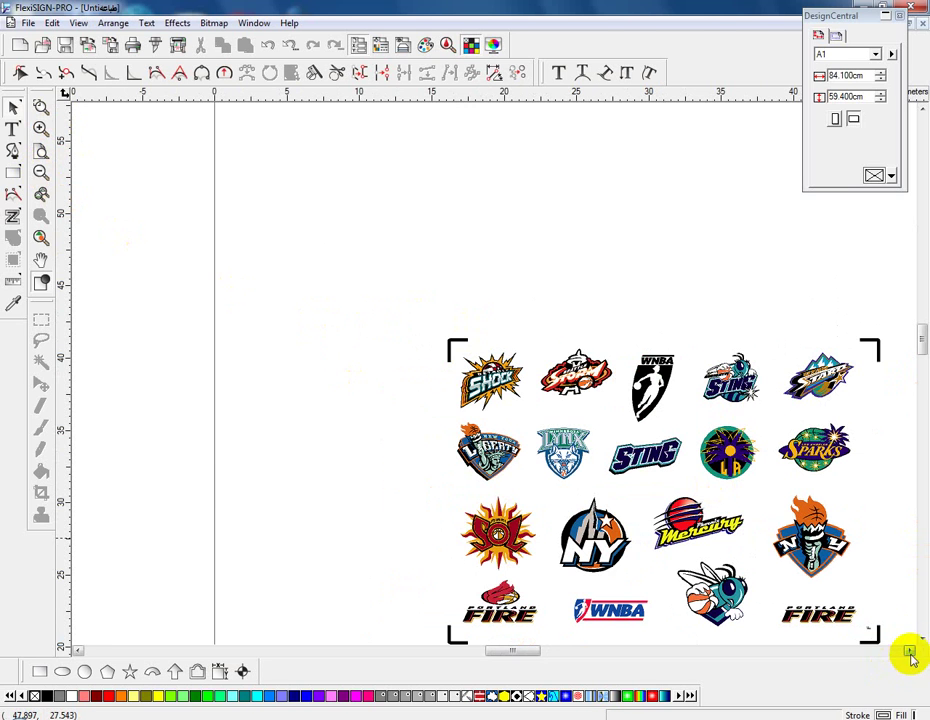
pyautogui.scroll(-2, 920, 642)
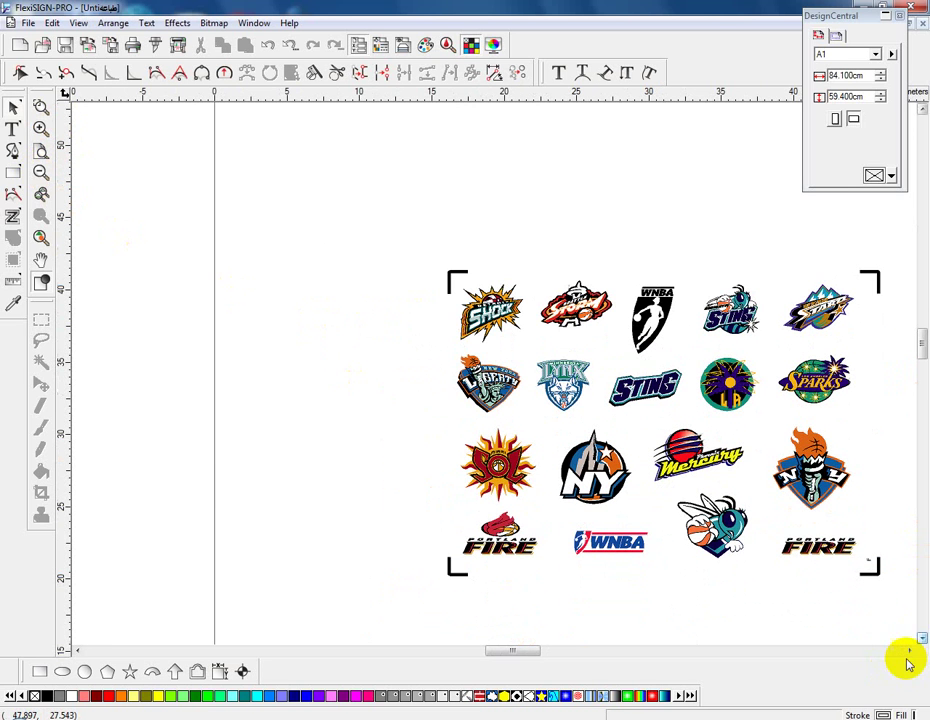
pyautogui.hscroll(2, 910, 652)
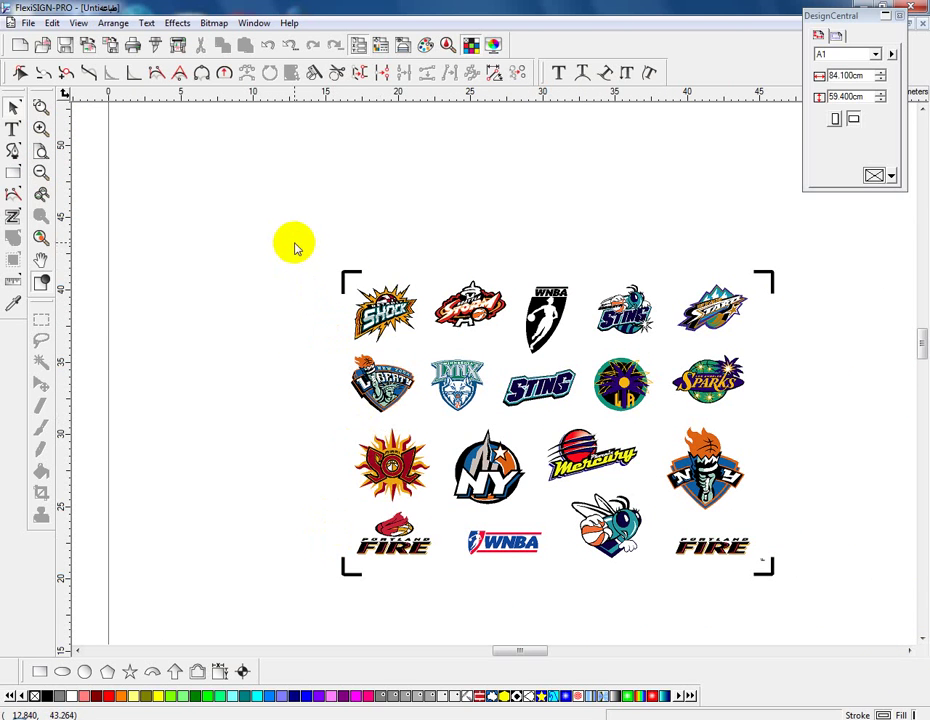
pyautogui.moveTo(317, 249); pyautogui.dragTo(849, 623)
pyautogui.click(778, 347)
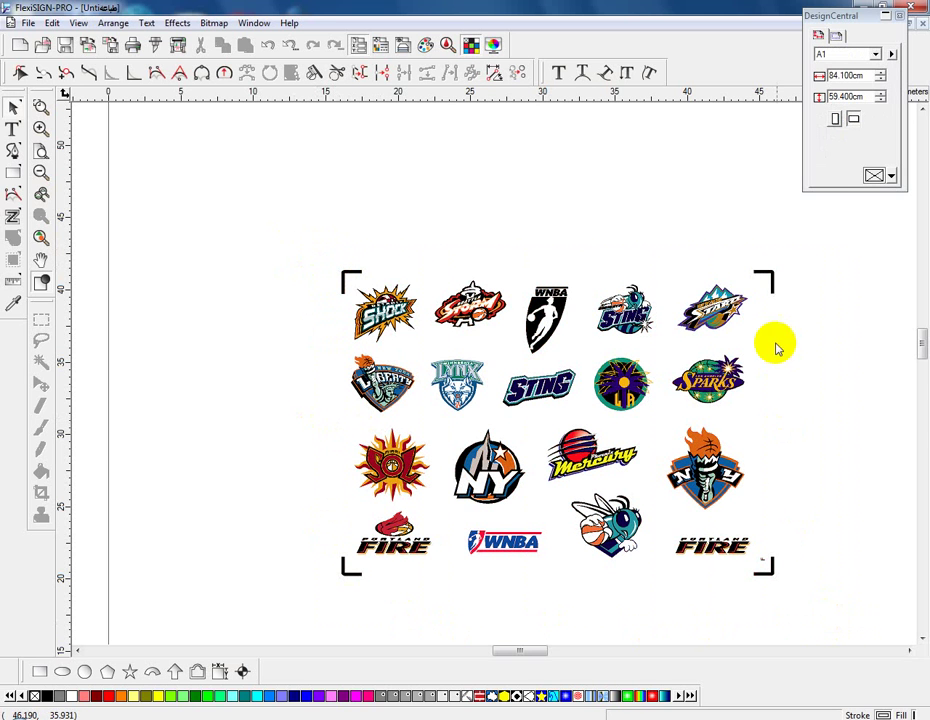
pyautogui.click(920, 640)
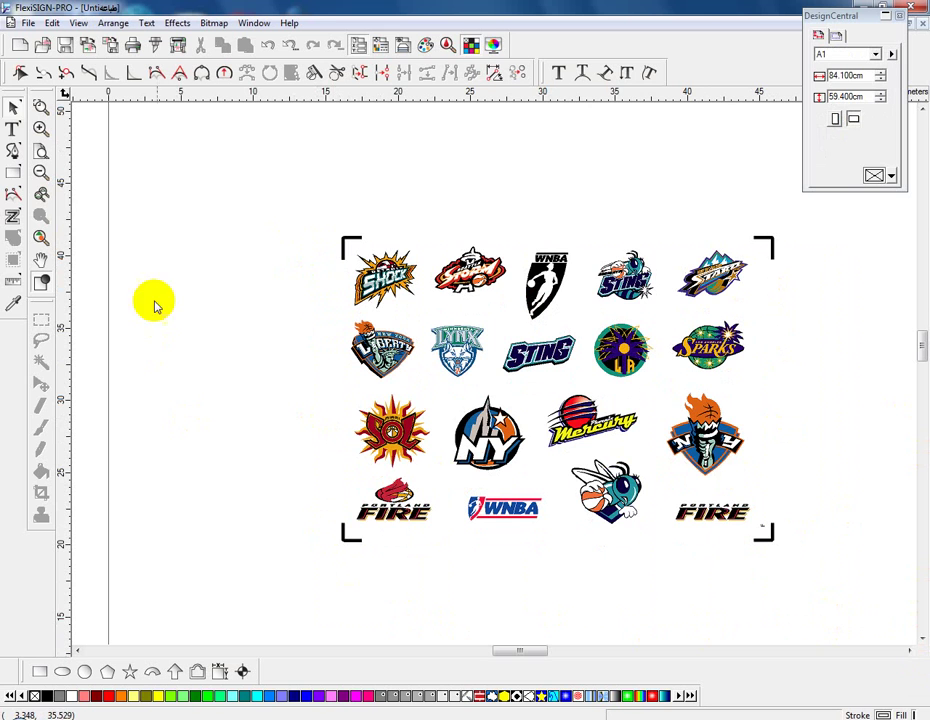
pyautogui.click(40, 128)
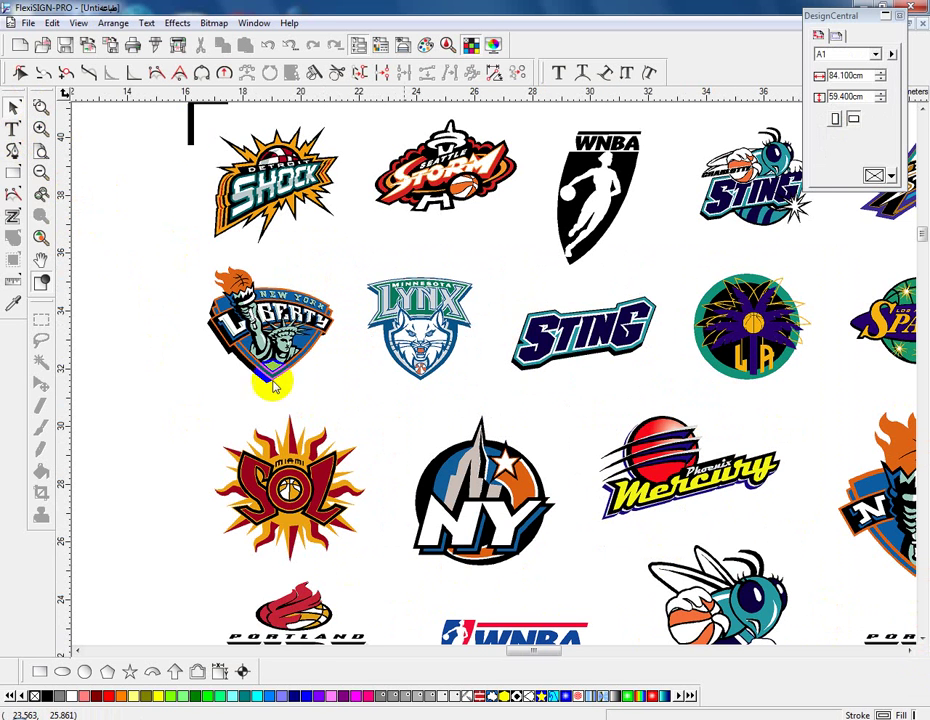
pyautogui.click(41, 172)
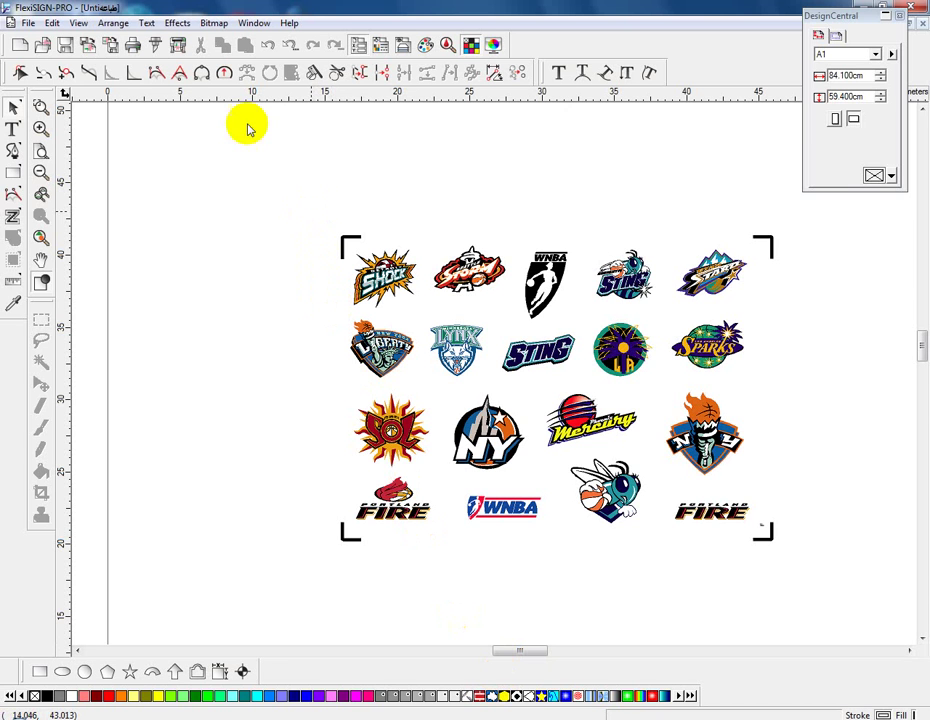
pyautogui.click(22, 24)
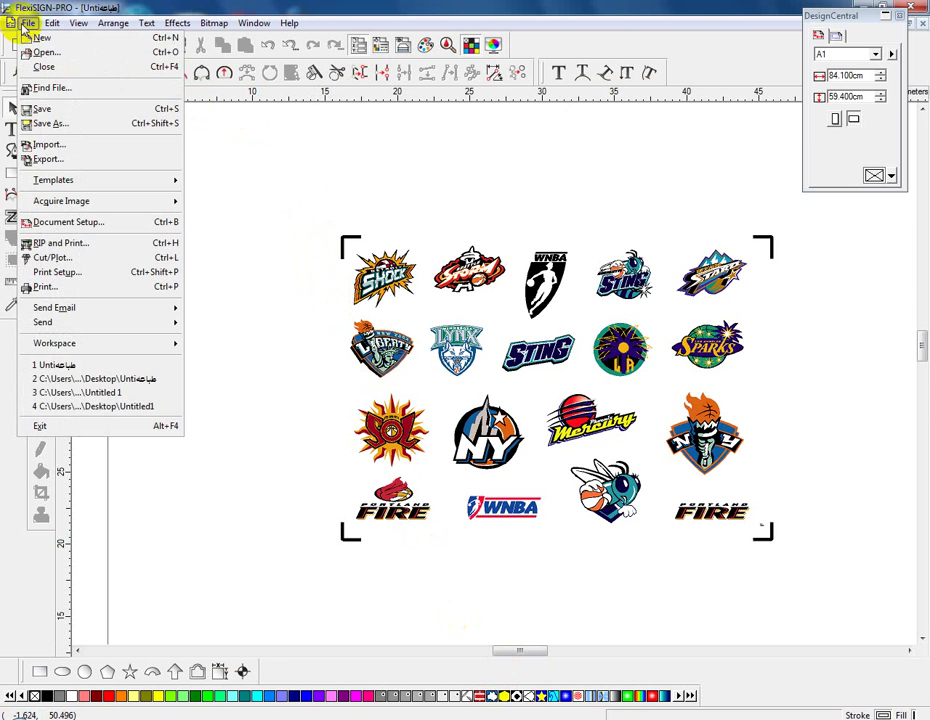
pyautogui.click(57, 170)
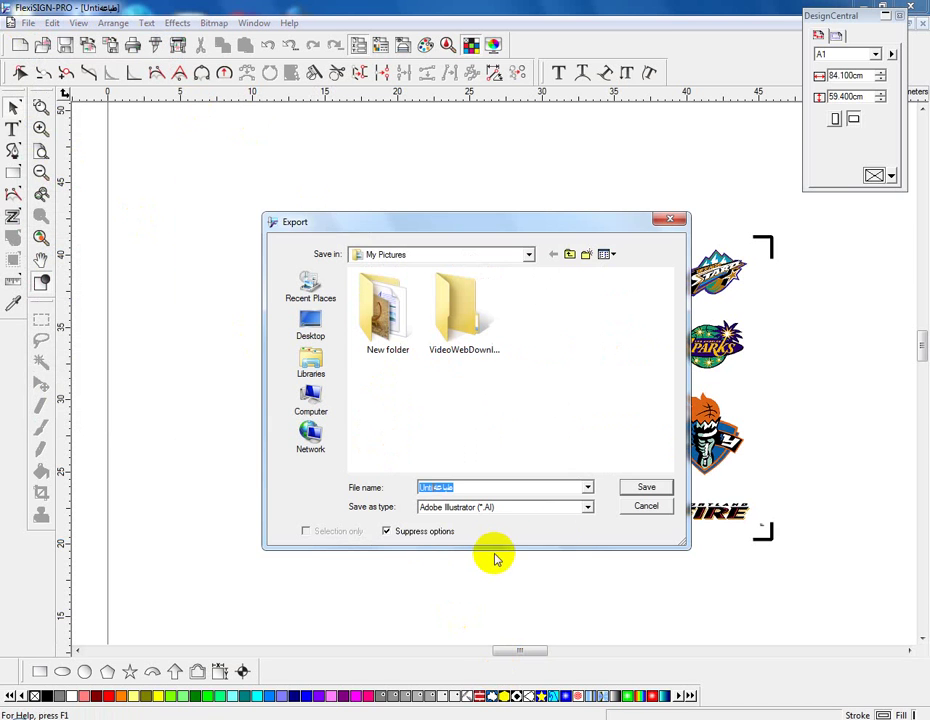
pyautogui.click(587, 507)
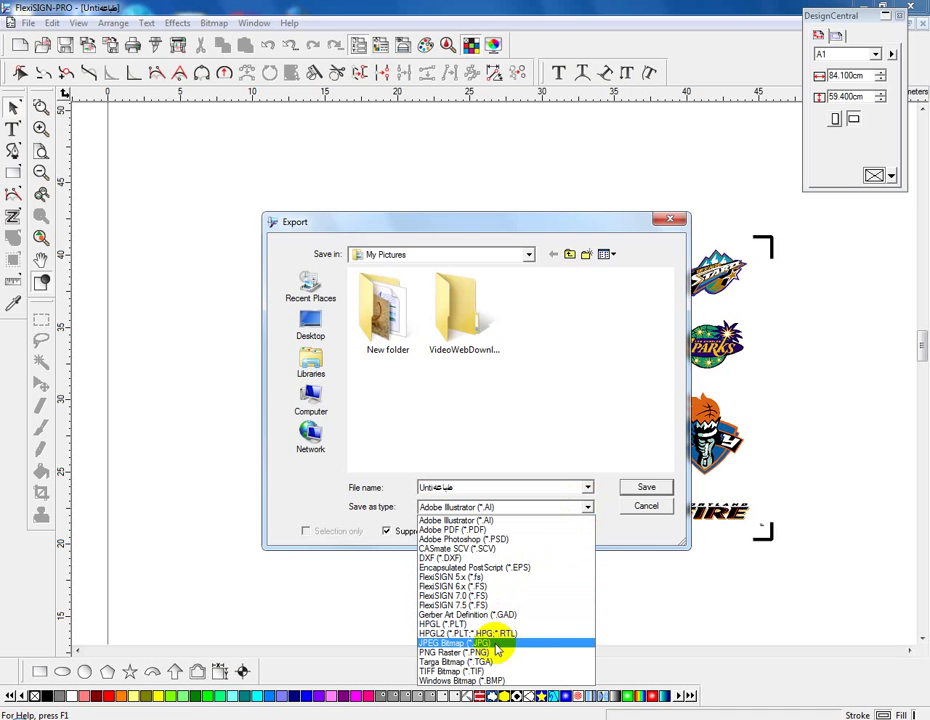
pyautogui.click(645, 513)
pyautogui.click(646, 509)
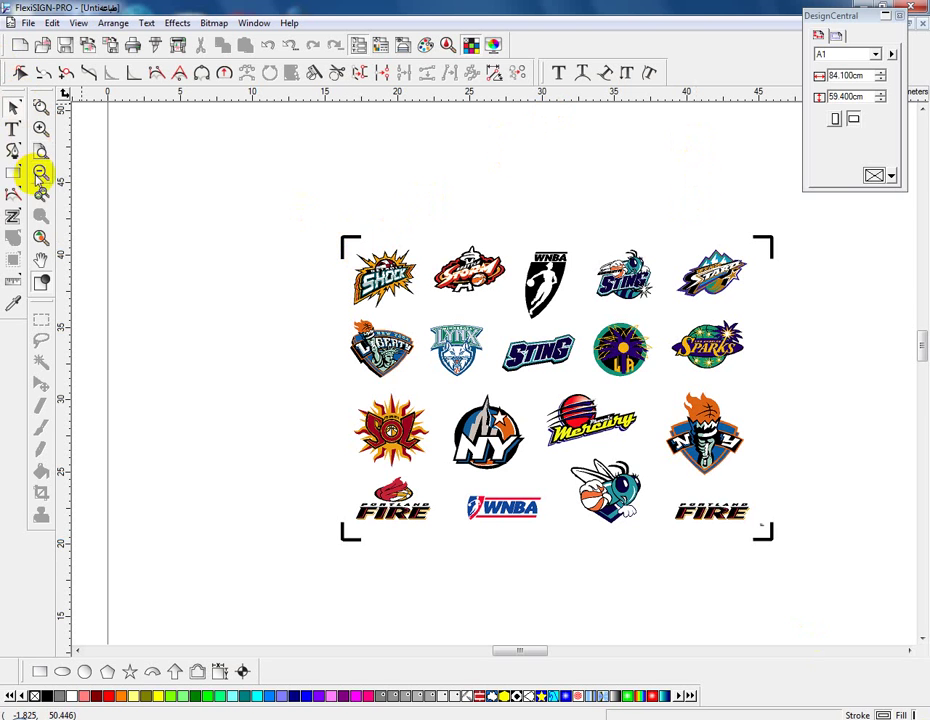
# Inspect the corner mark beside the Detroit Shock logo up close, then review the whole framed logo sheet.
pyautogui.click(41, 108)
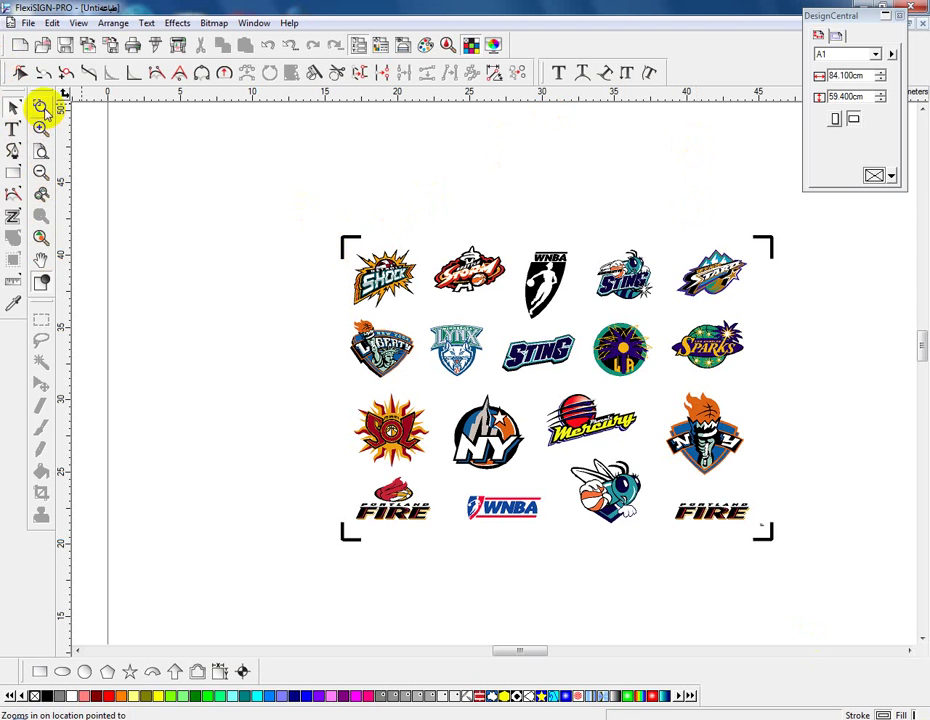
pyautogui.moveTo(288, 191); pyautogui.dragTo(432, 309)
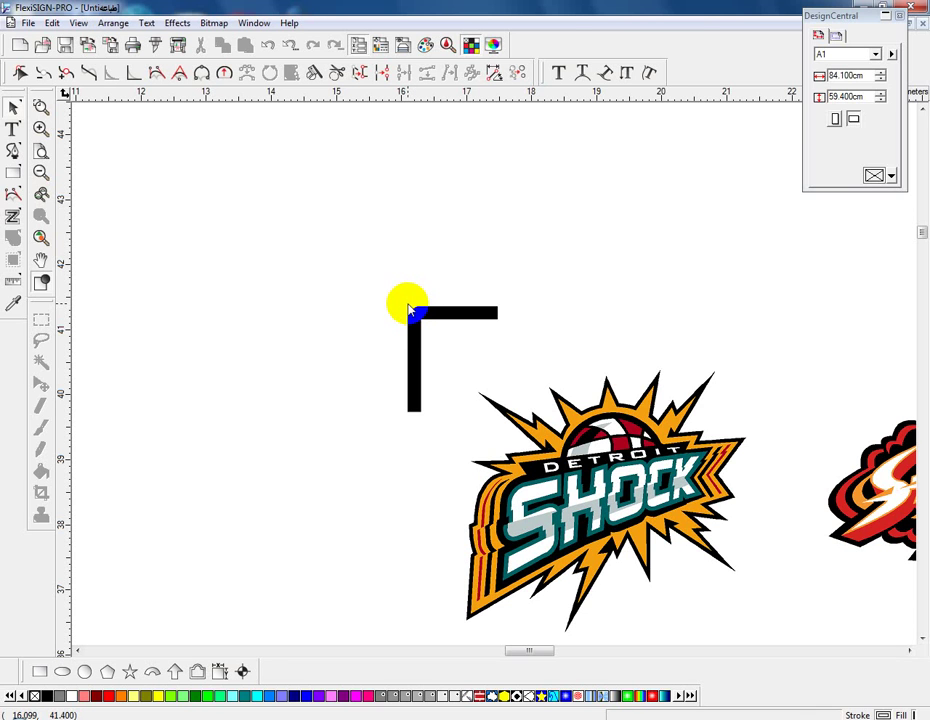
pyautogui.click(414, 316)
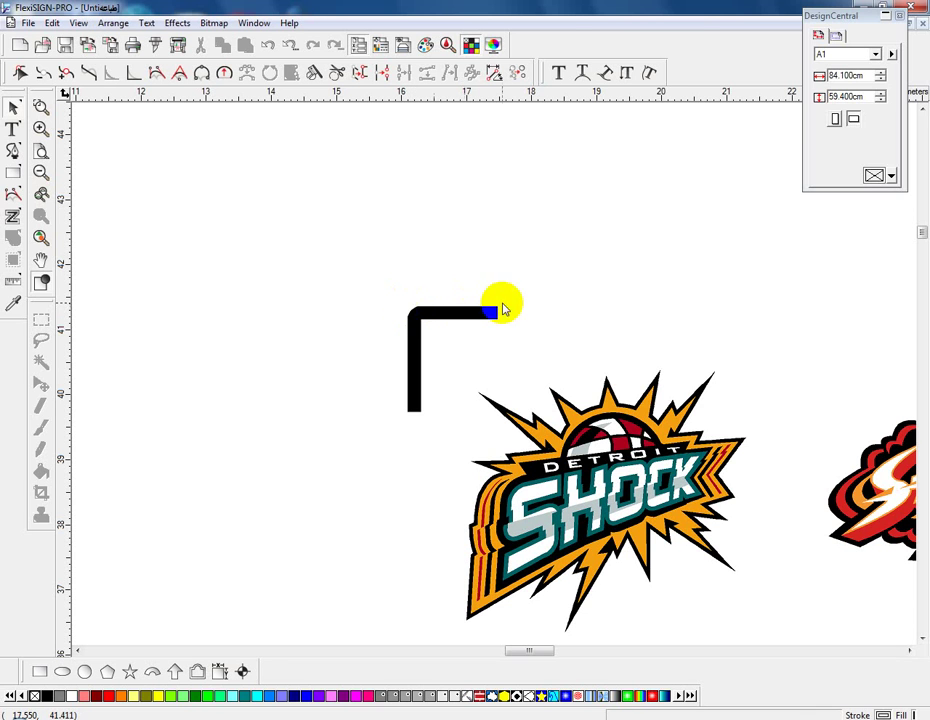
pyautogui.click(910, 651)
pyautogui.click(910, 651)
pyautogui.click(910, 651)
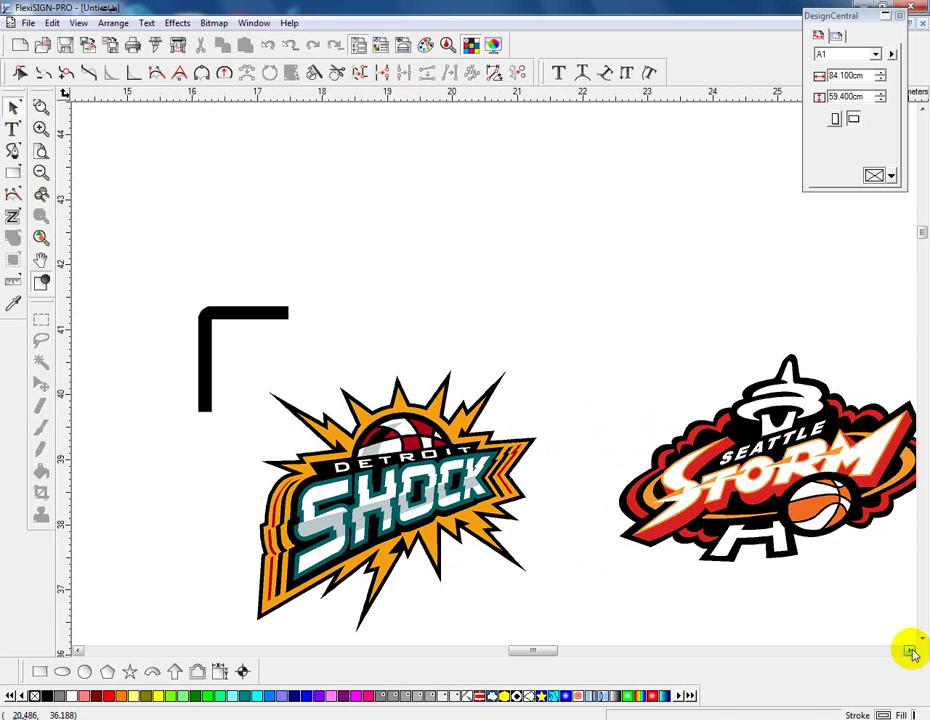
pyautogui.click(40, 172)
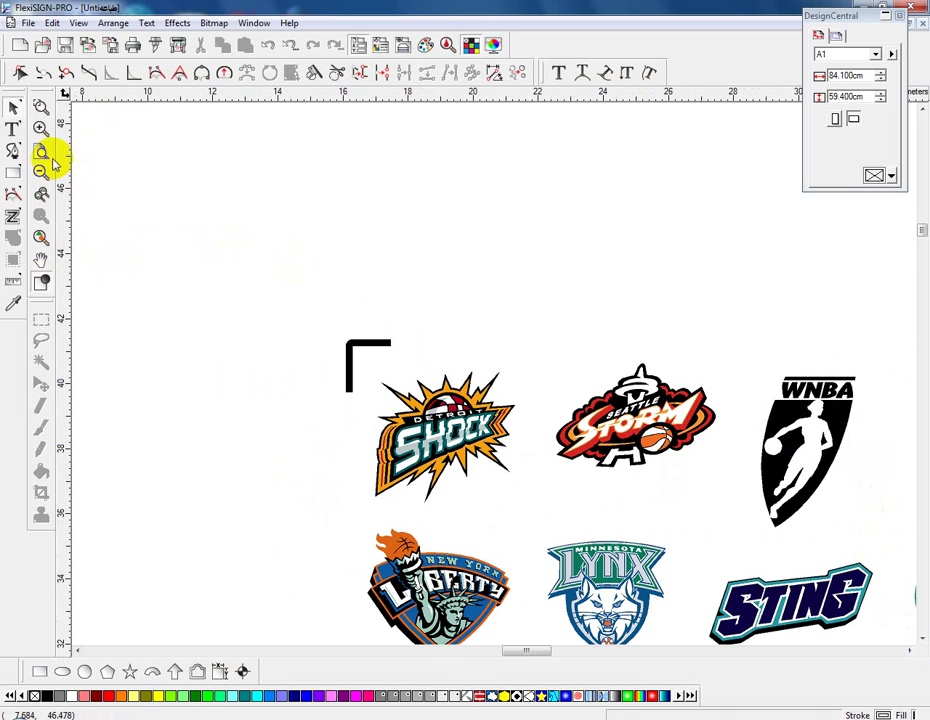
pyautogui.click(40, 172)
pyautogui.click(40, 172)
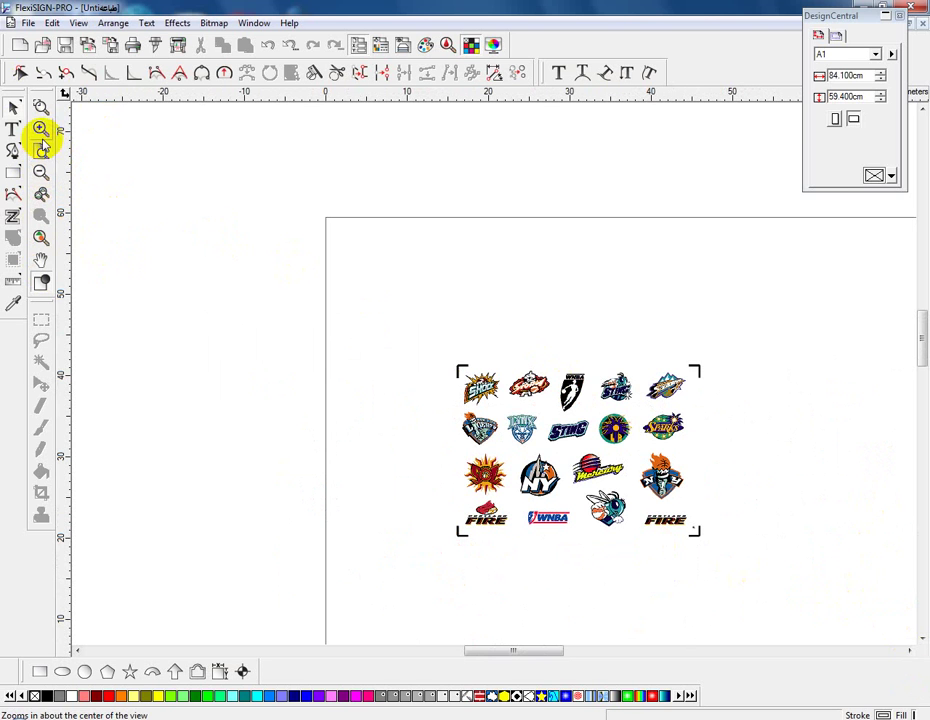
pyautogui.click(40, 106)
pyautogui.moveTo(398, 310); pyautogui.dragTo(835, 587)
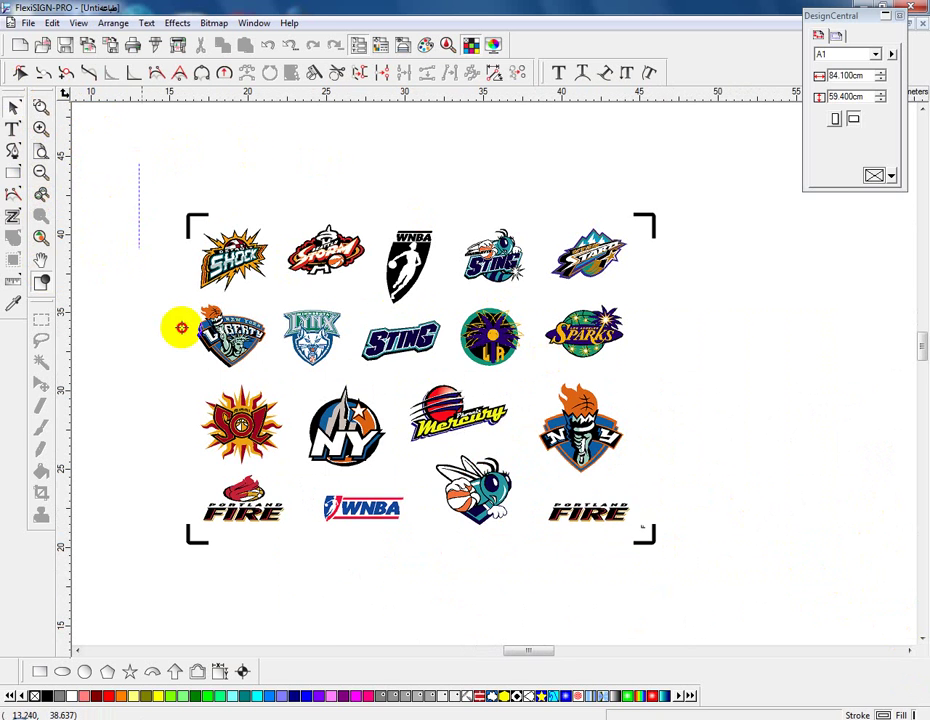
pyautogui.moveTo(181, 327); pyautogui.dragTo(801, 596)
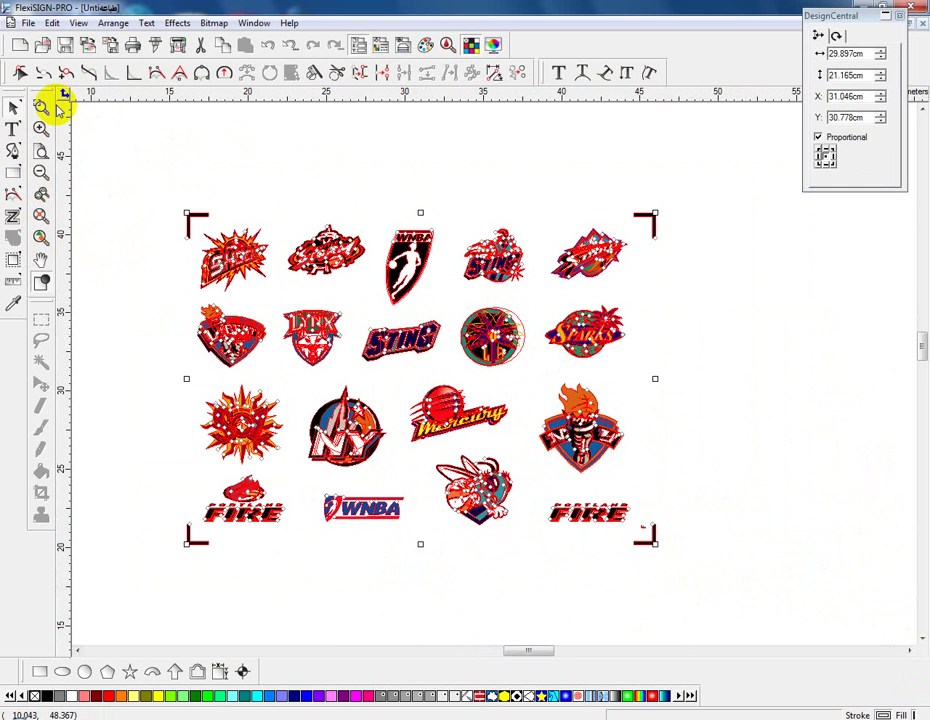
pyautogui.click(13, 106)
pyautogui.click(150, 230)
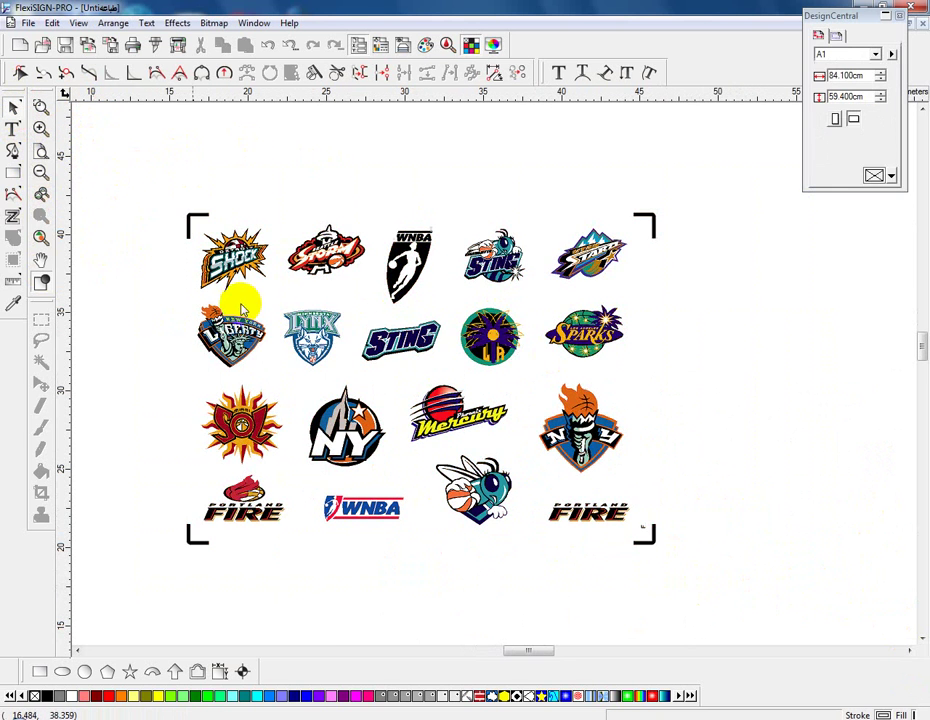
# Apply a Contour Cut effect to the logo group, leaving out the four corner marks.
pyautogui.click(249, 253)
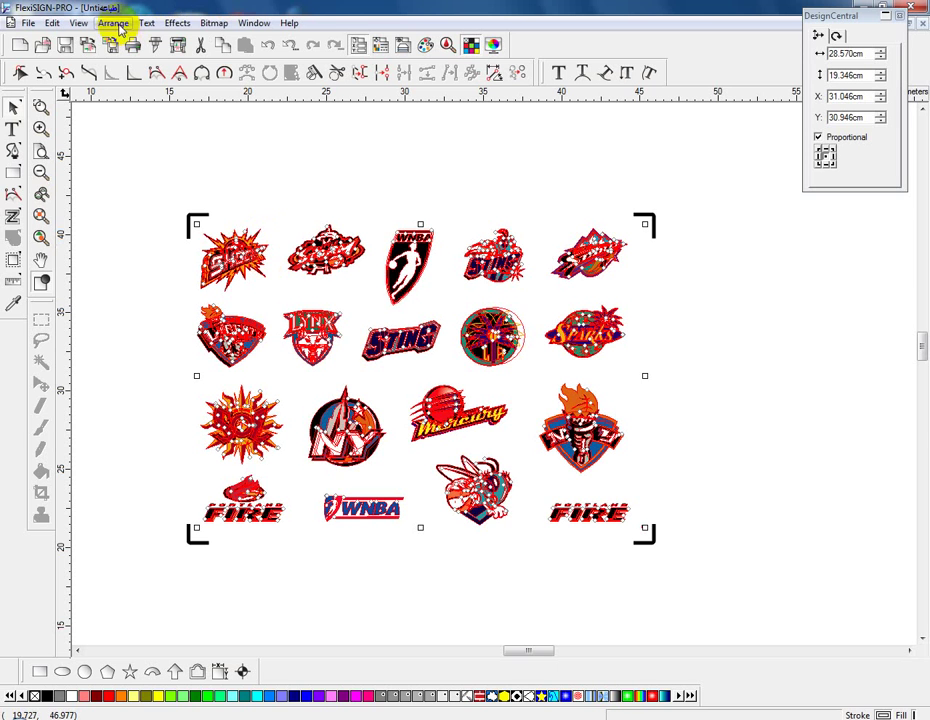
pyautogui.click(176, 24)
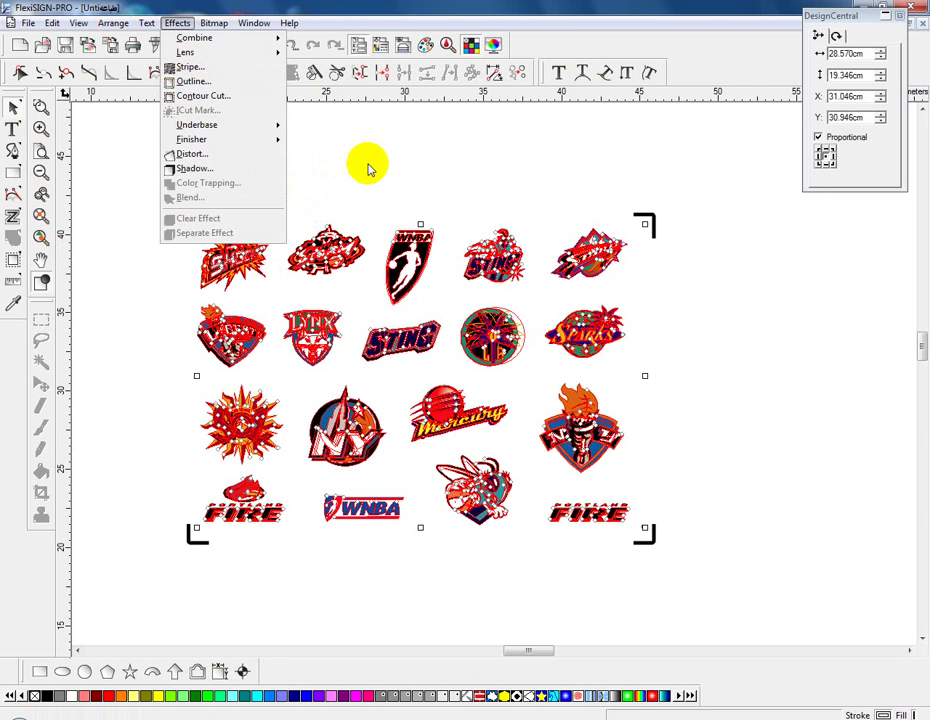
pyautogui.click(228, 97)
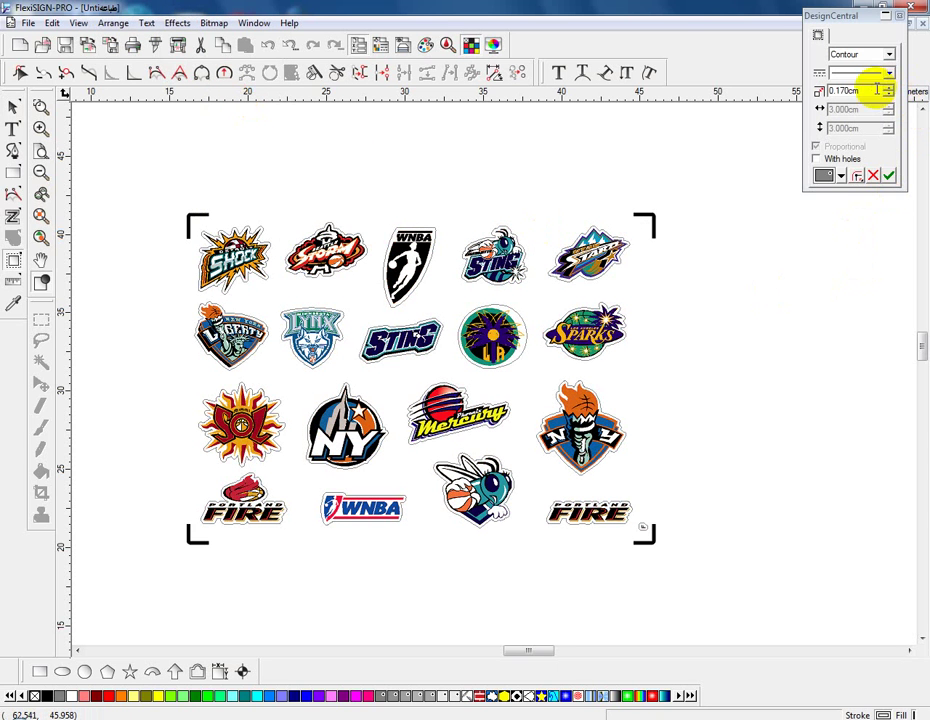
# Set the contour cut offset around the logos to 0.300 cm and apply the effect.
pyautogui.moveTo(851, 16); pyautogui.dragTo(747, 176)
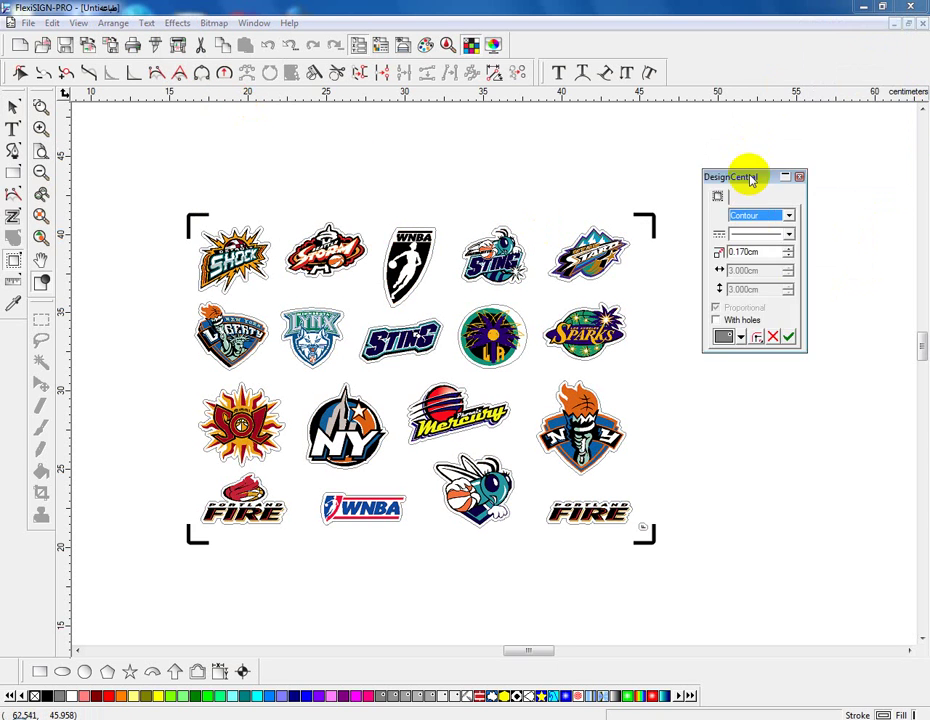
pyautogui.click(790, 250)
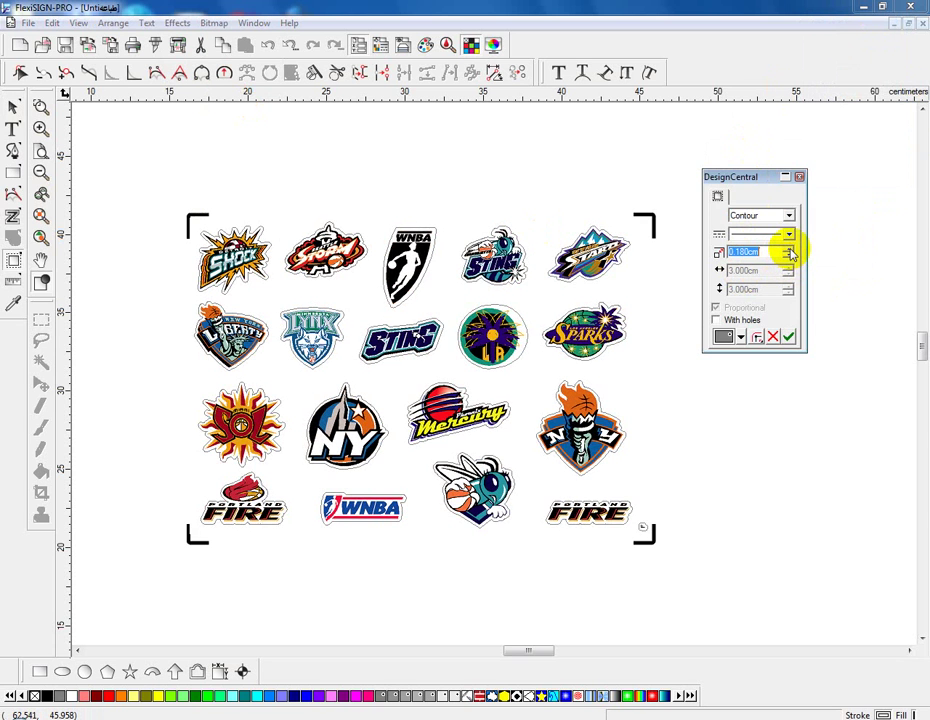
pyautogui.click(790, 250)
pyautogui.click(790, 250)
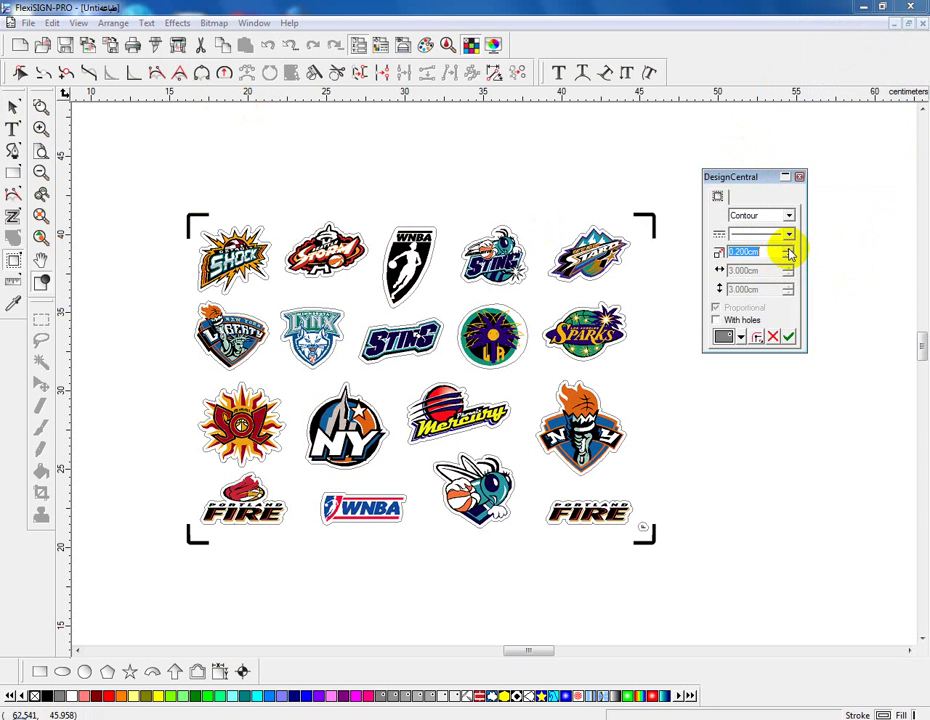
pyautogui.click(790, 250)
pyautogui.click(790, 250)
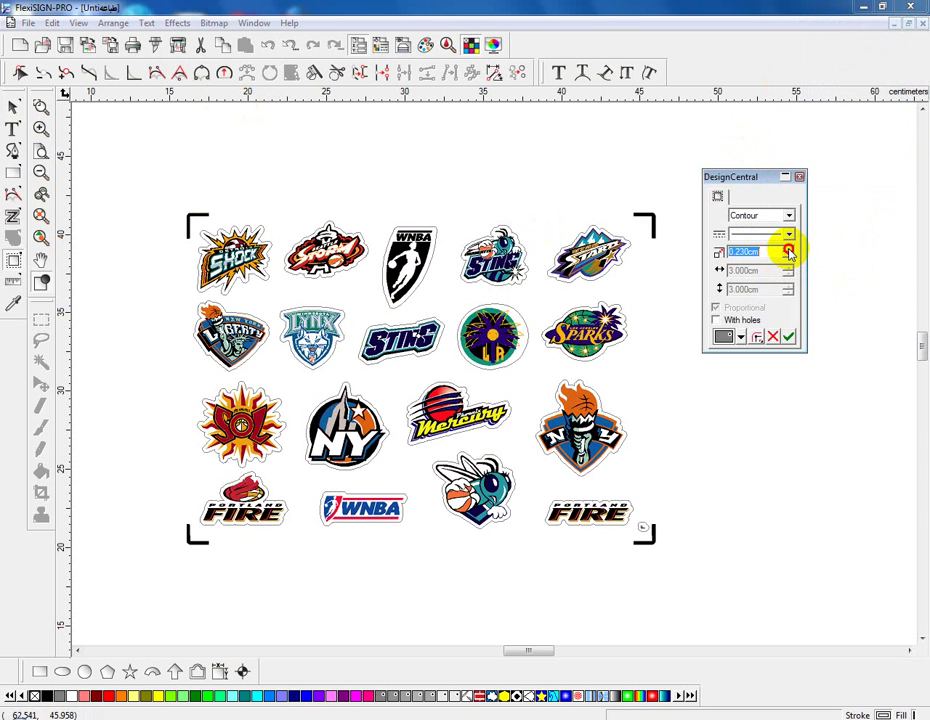
pyautogui.click(790, 250)
pyautogui.click(790, 250)
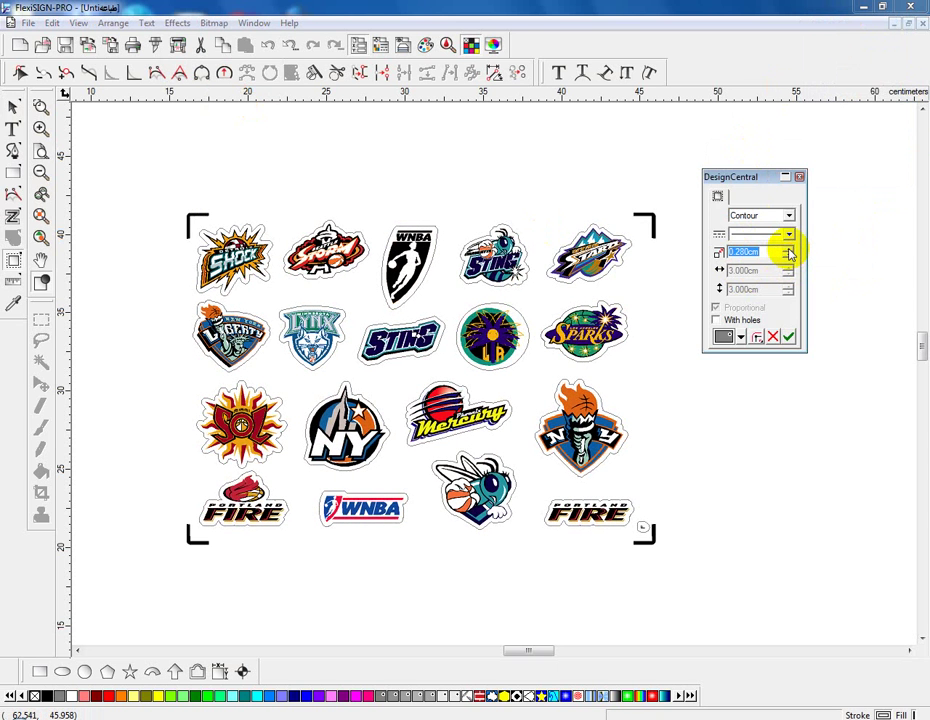
pyautogui.click(790, 250)
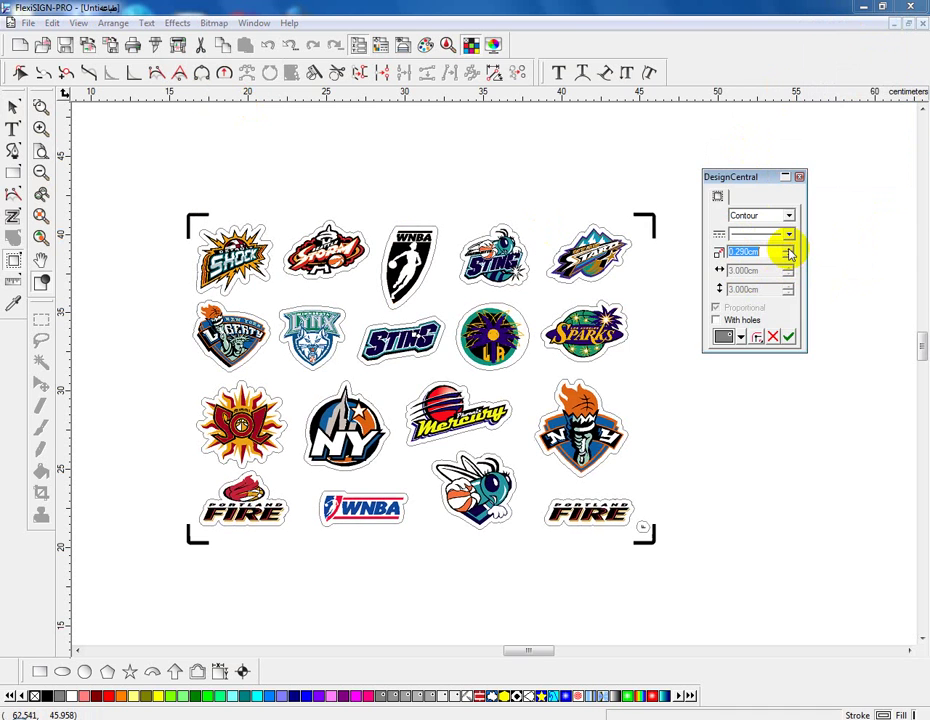
pyautogui.click(790, 250)
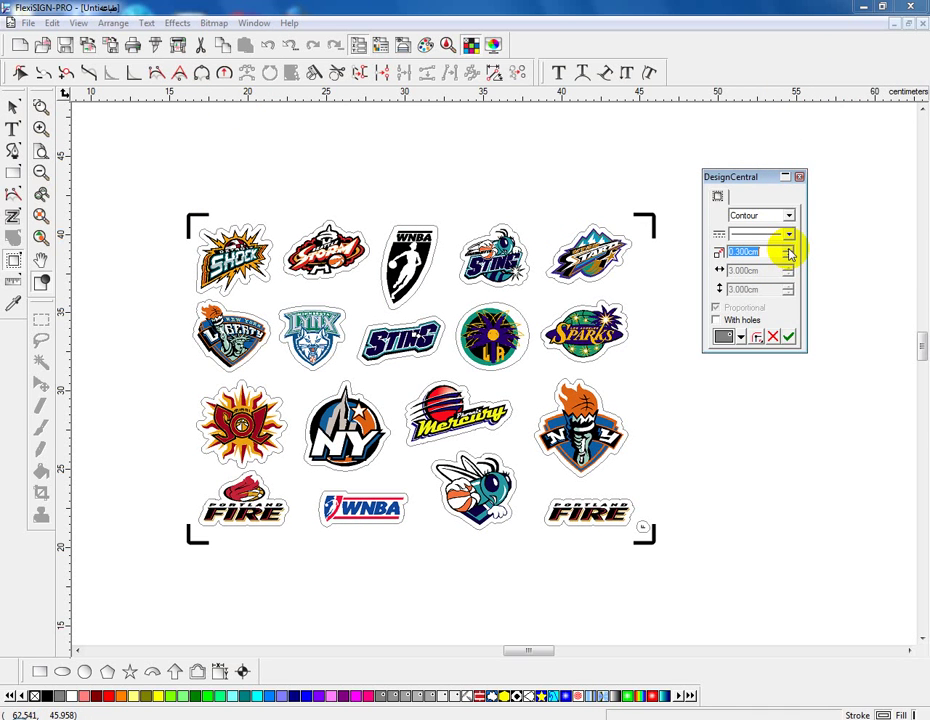
pyautogui.click(790, 337)
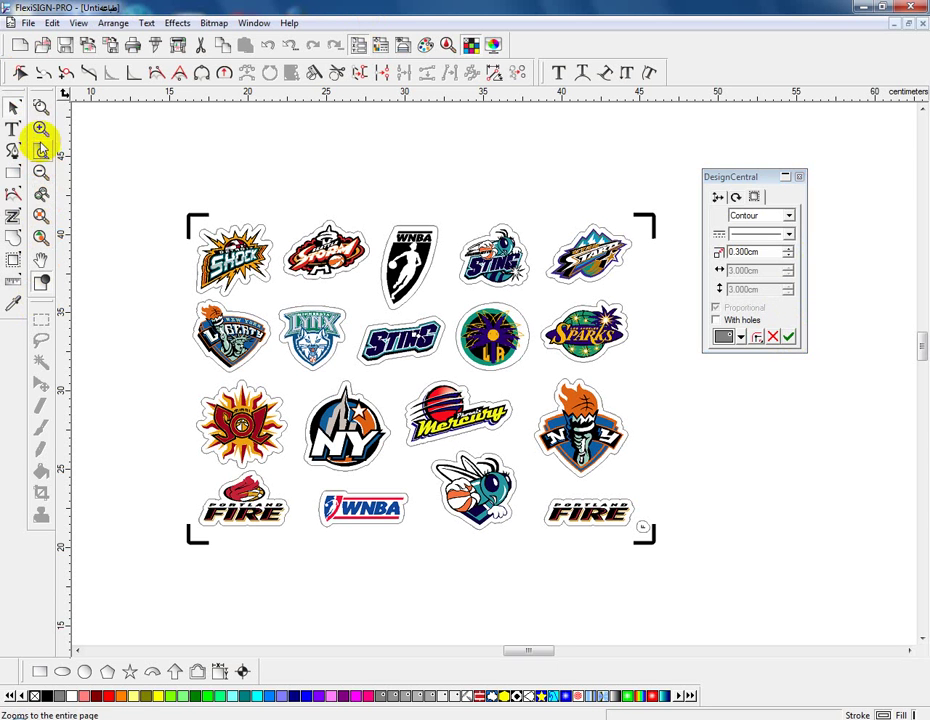
# Inspect the cut contour around the Detroit Shock logo up close.
pyautogui.click(40, 107)
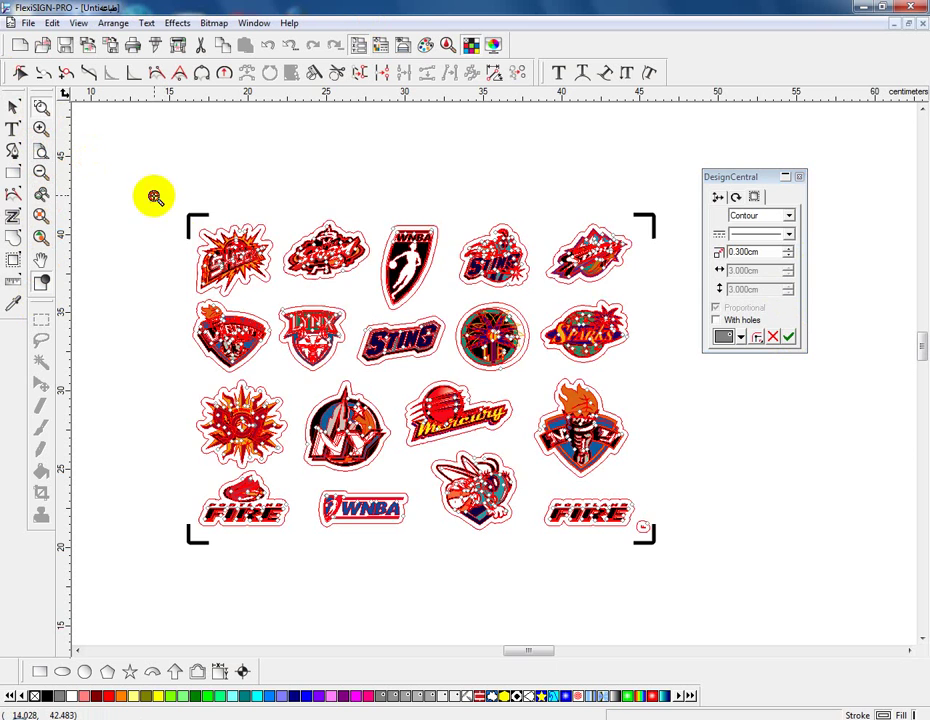
pyautogui.moveTo(154, 196); pyautogui.dragTo(309, 298)
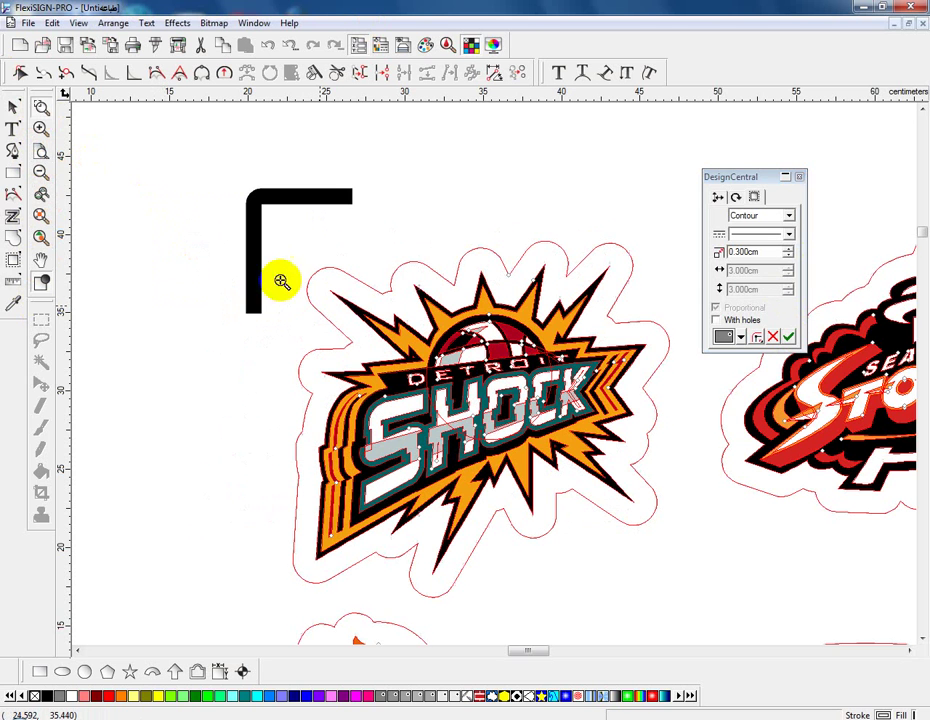
pyautogui.click(13, 107)
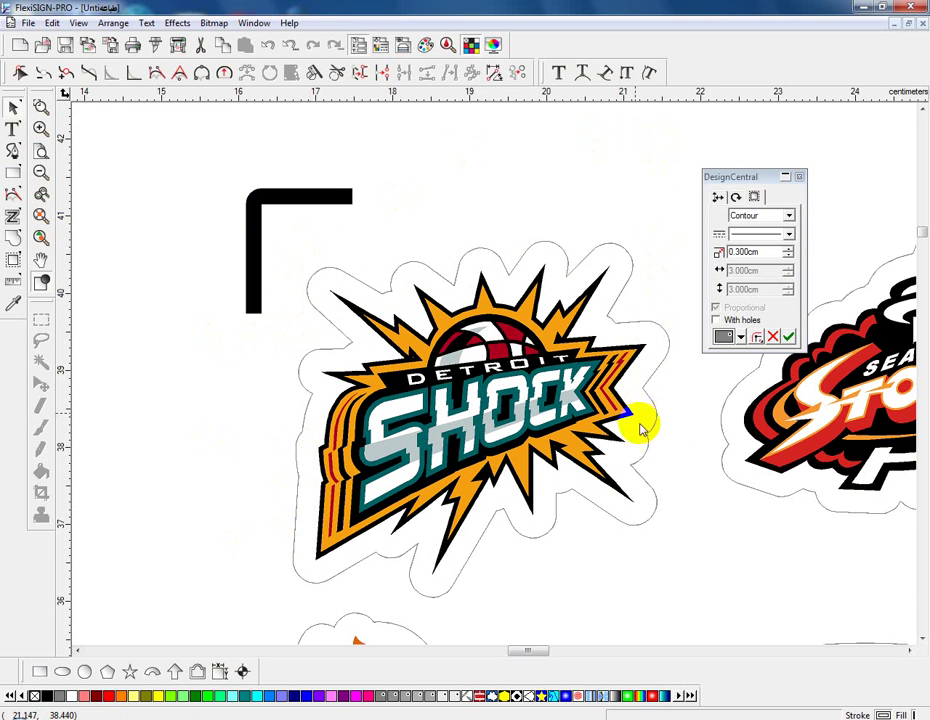
pyautogui.click(789, 257)
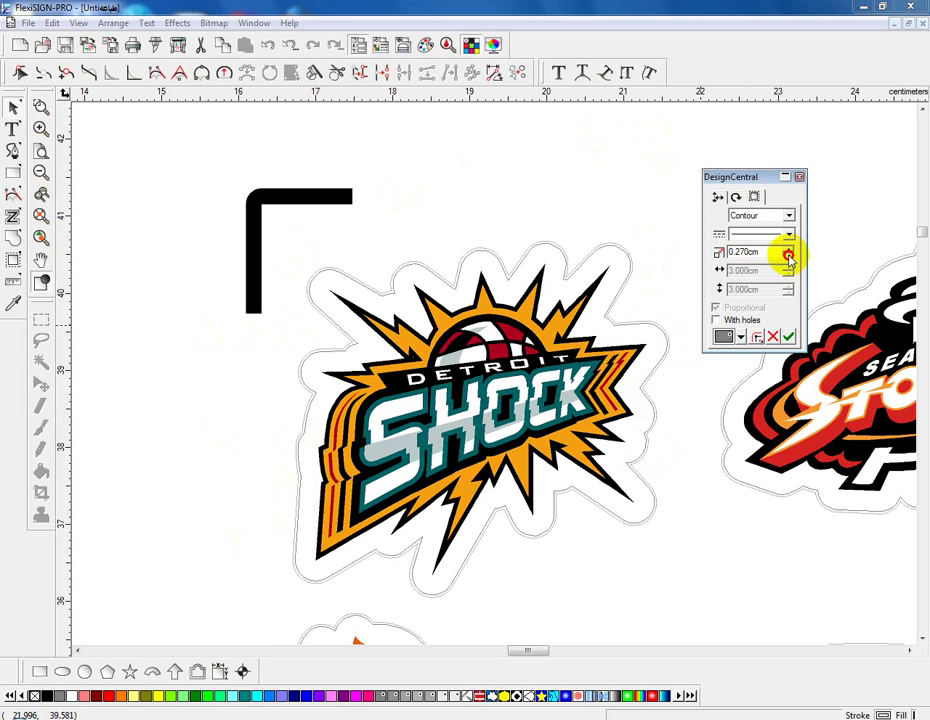
pyautogui.click(789, 257)
pyautogui.click(789, 257)
pyautogui.click(789, 257)
pyautogui.click(789, 257)
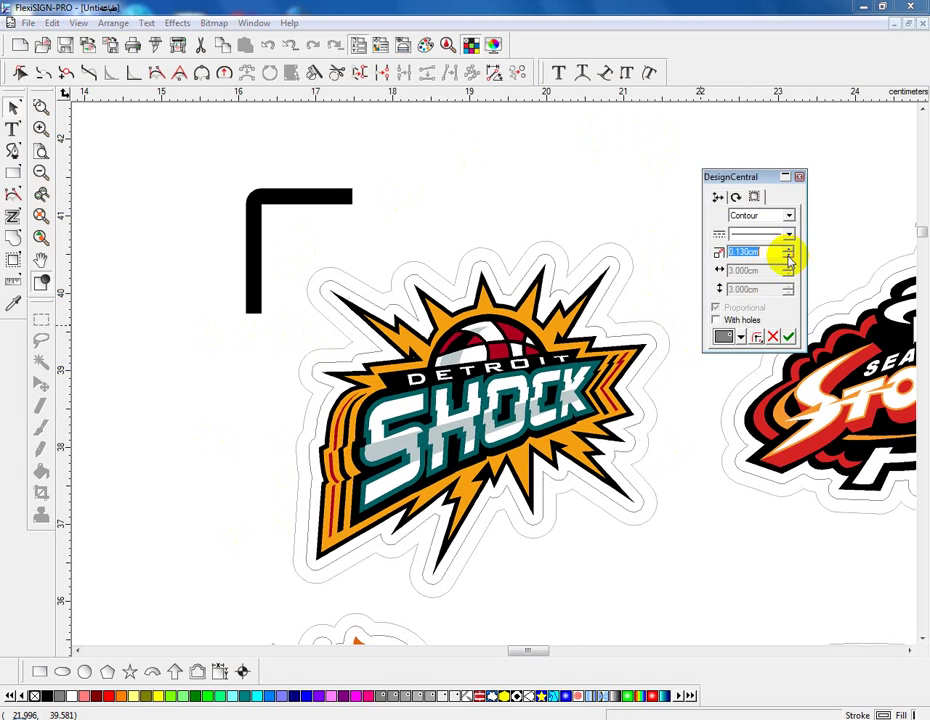
pyautogui.click(774, 337)
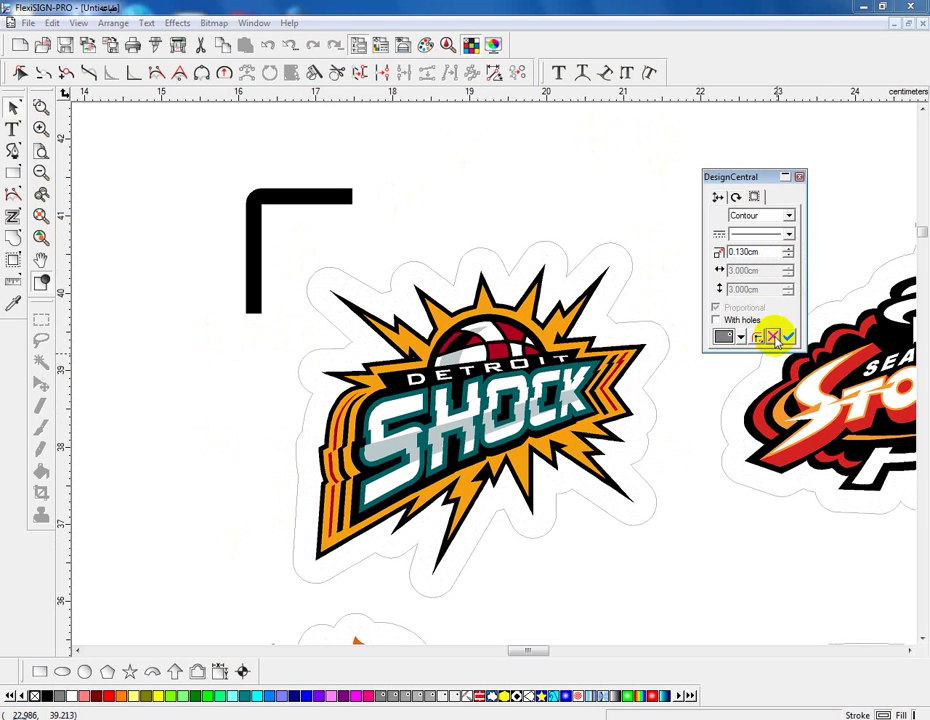
# Separate the contour cut lines from the logo group and move the logos out of the corner marks, beyond the page's upper-left corner.
pyautogui.rightClick(600, 362)
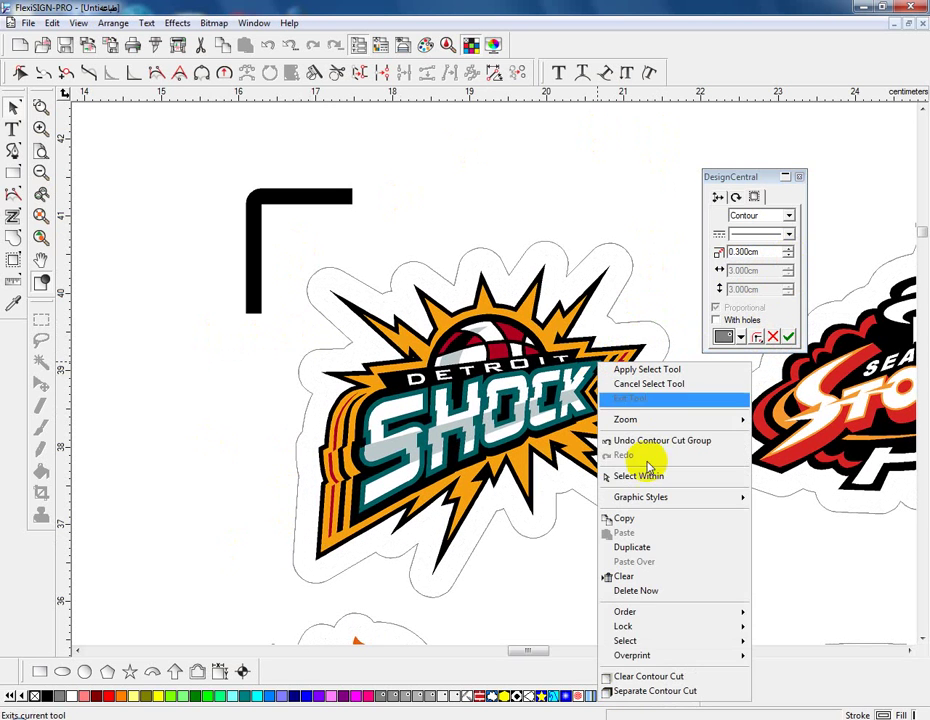
pyautogui.click(652, 691)
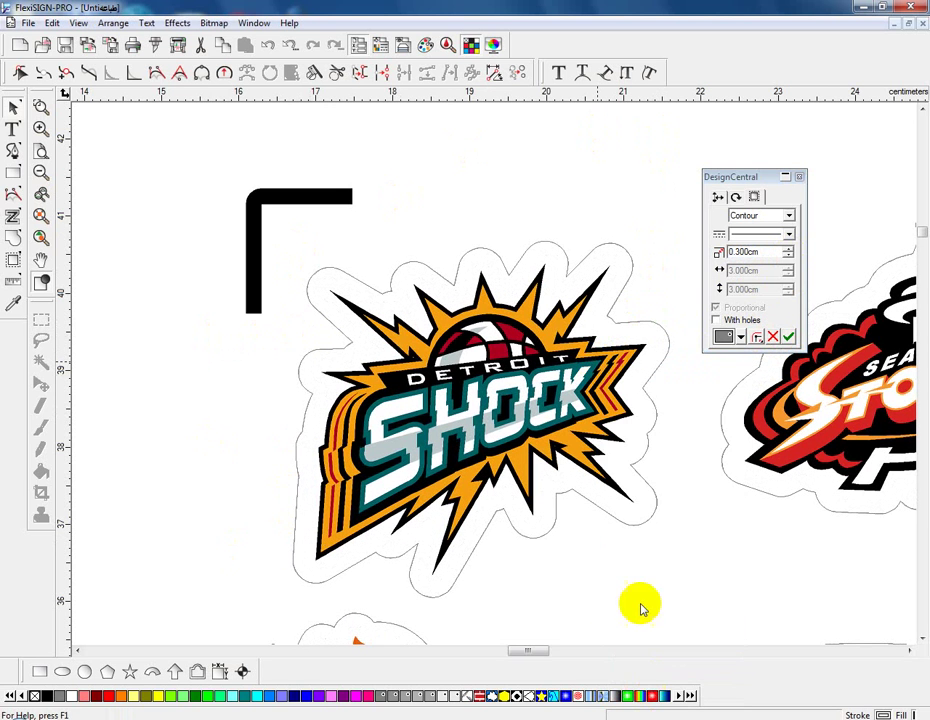
pyautogui.click(571, 328)
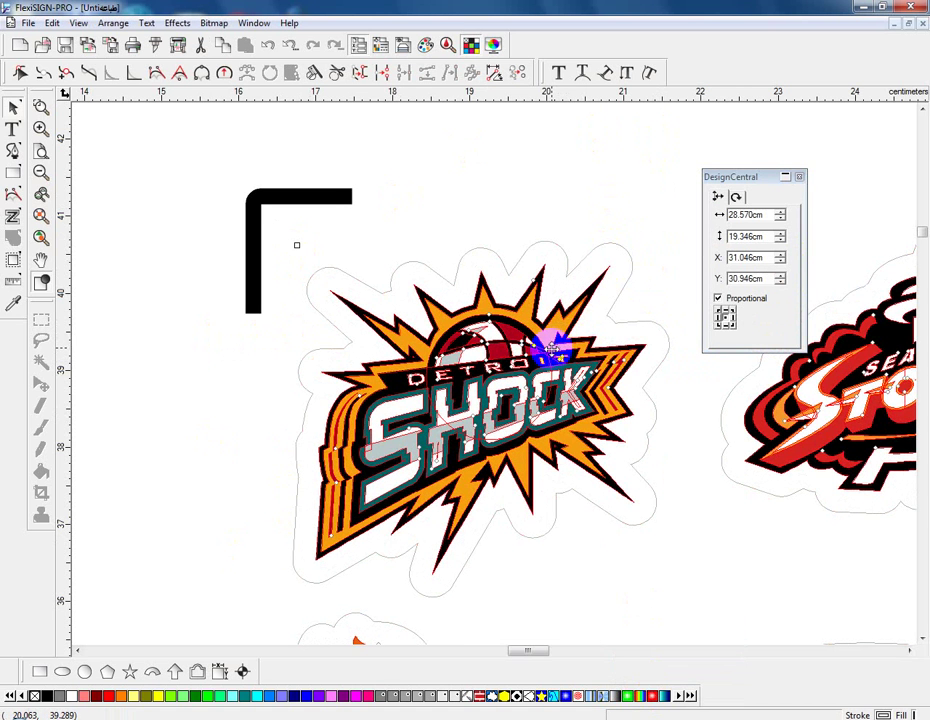
pyautogui.click(41, 172)
pyautogui.click(41, 172)
pyautogui.click(41, 172)
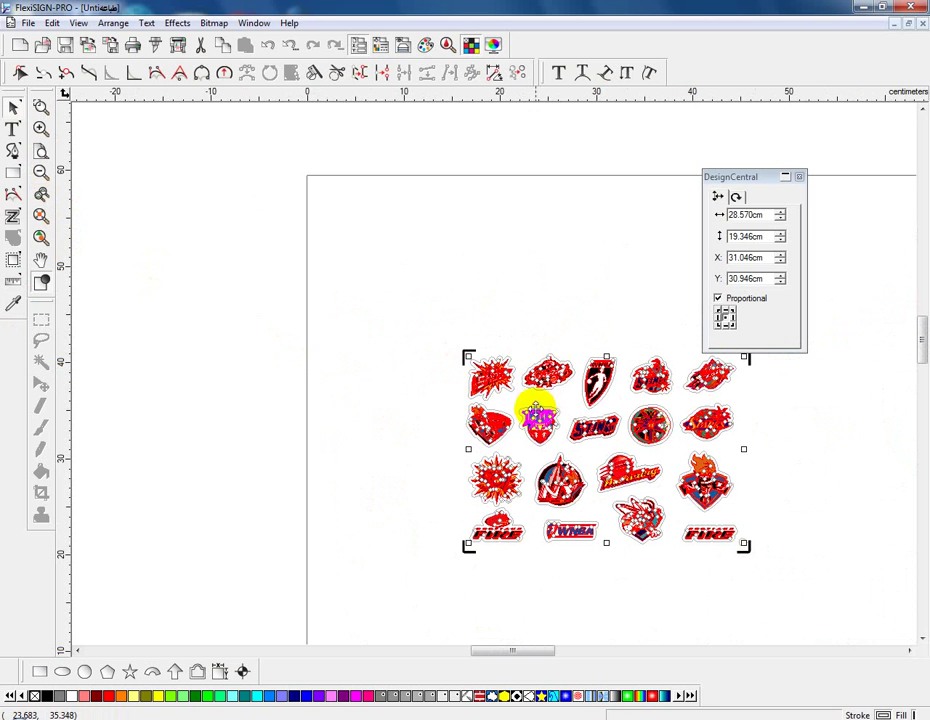
pyautogui.moveTo(544, 421); pyautogui.dragTo(235, 192)
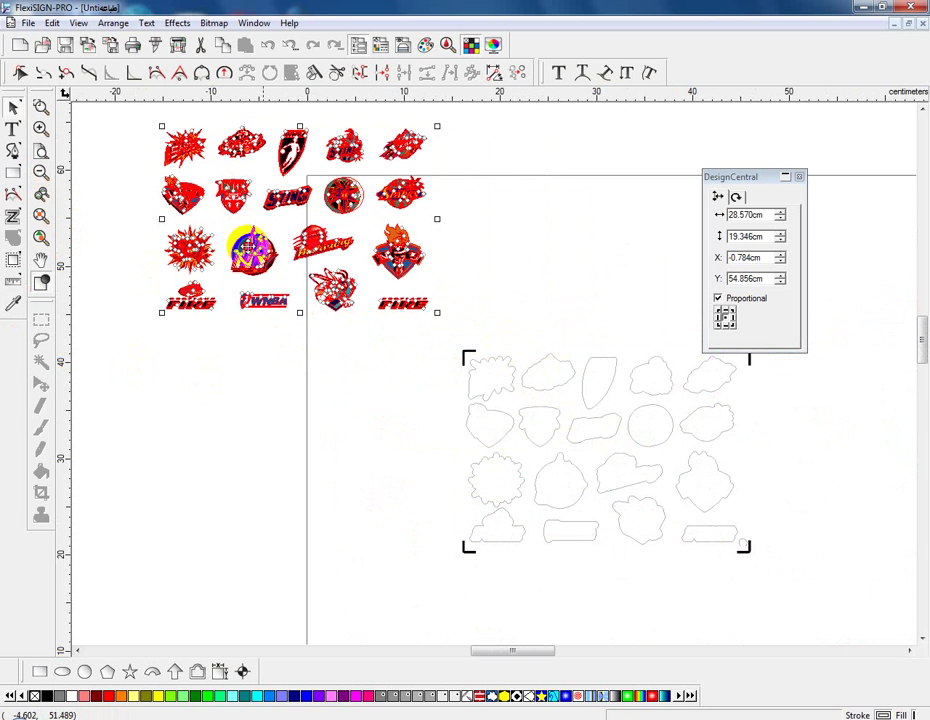
pyautogui.moveTo(177, 180); pyautogui.dragTo(108, 154)
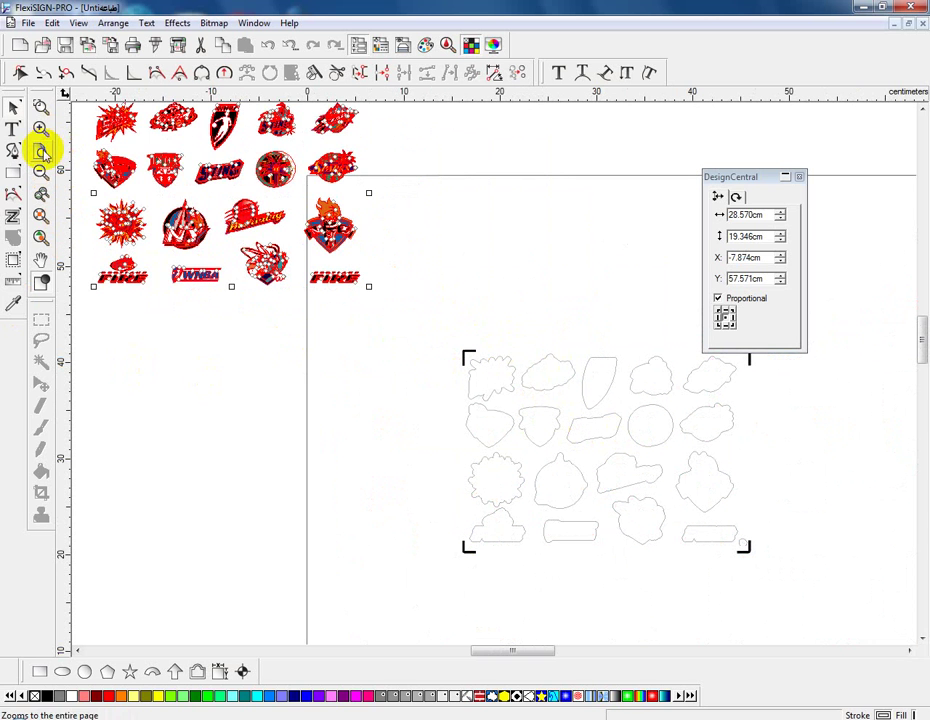
# Examine the separated cut contours inside the four corner marks and check that they select together as one group.
pyautogui.click(40, 108)
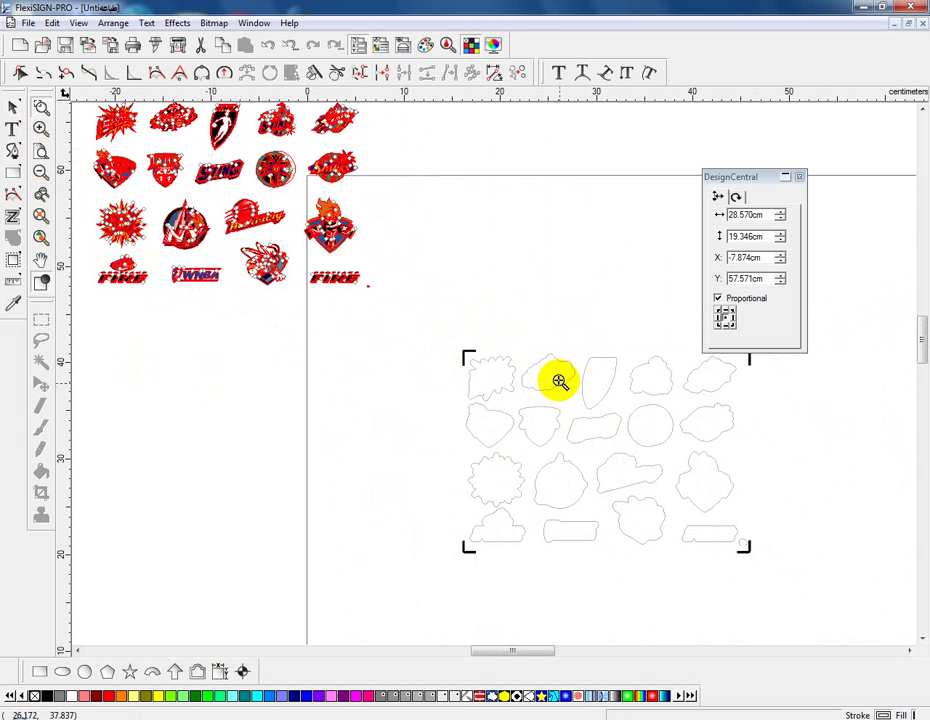
pyautogui.moveTo(441, 326); pyautogui.dragTo(792, 573)
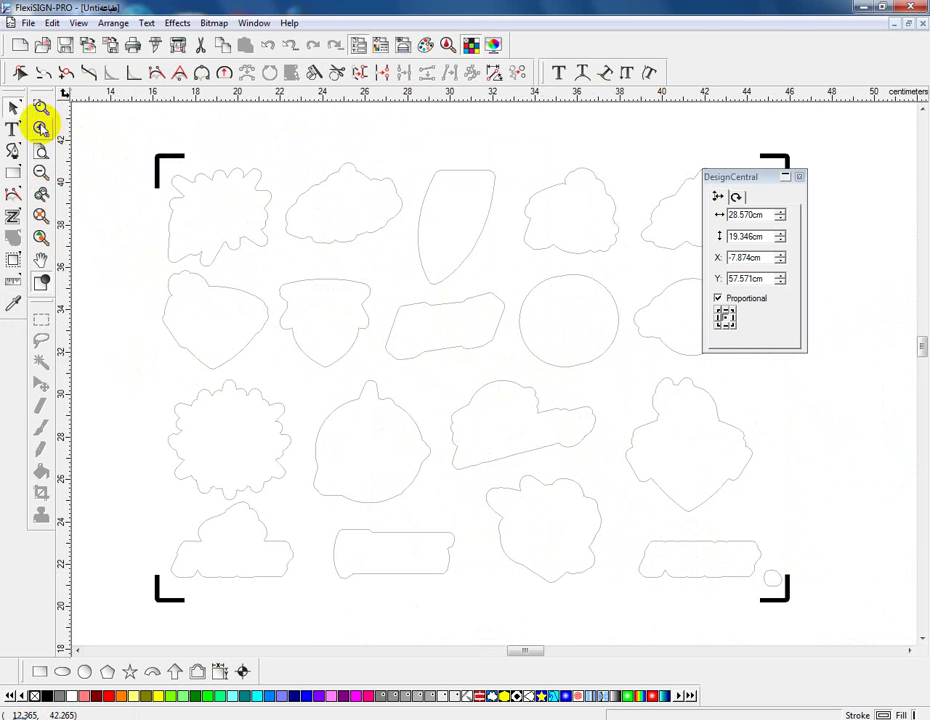
pyautogui.click(13, 105)
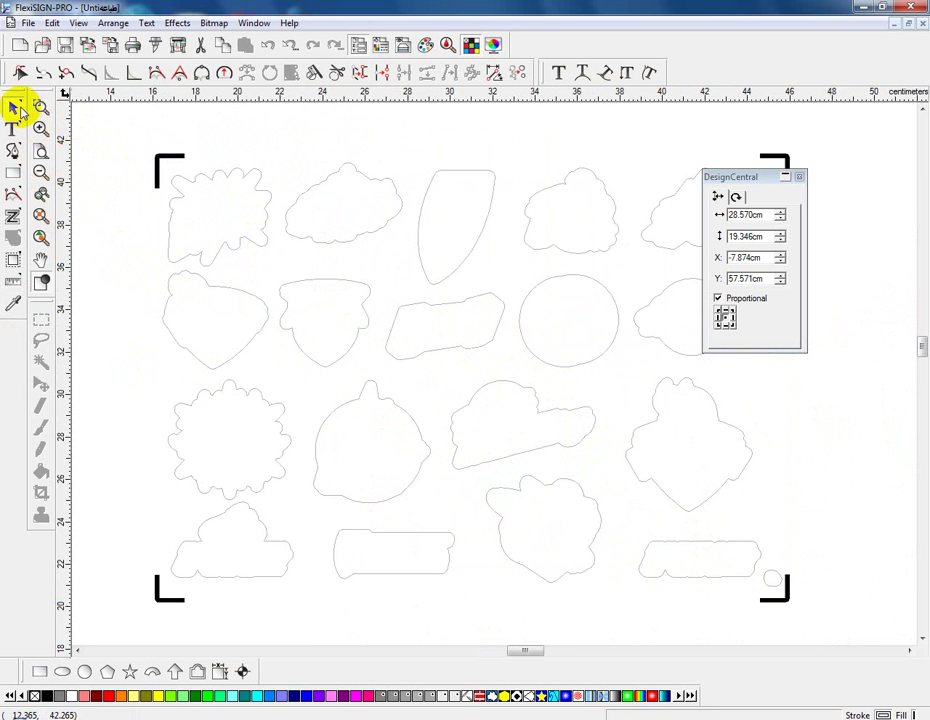
pyautogui.click(257, 176)
pyautogui.hotkey('ctrl', 'a')
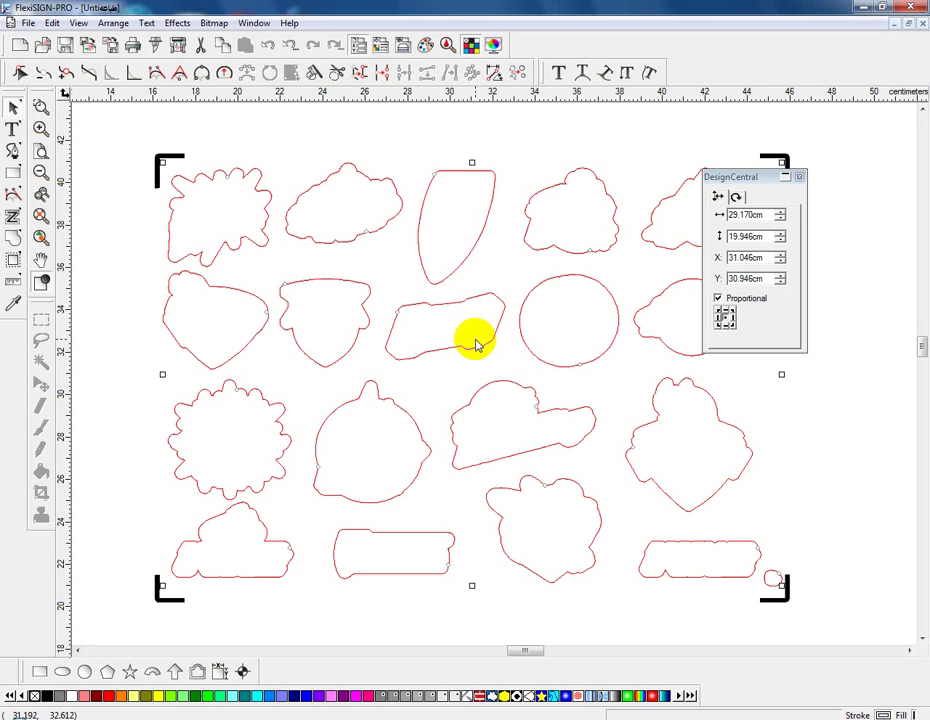
pyautogui.click(152, 150)
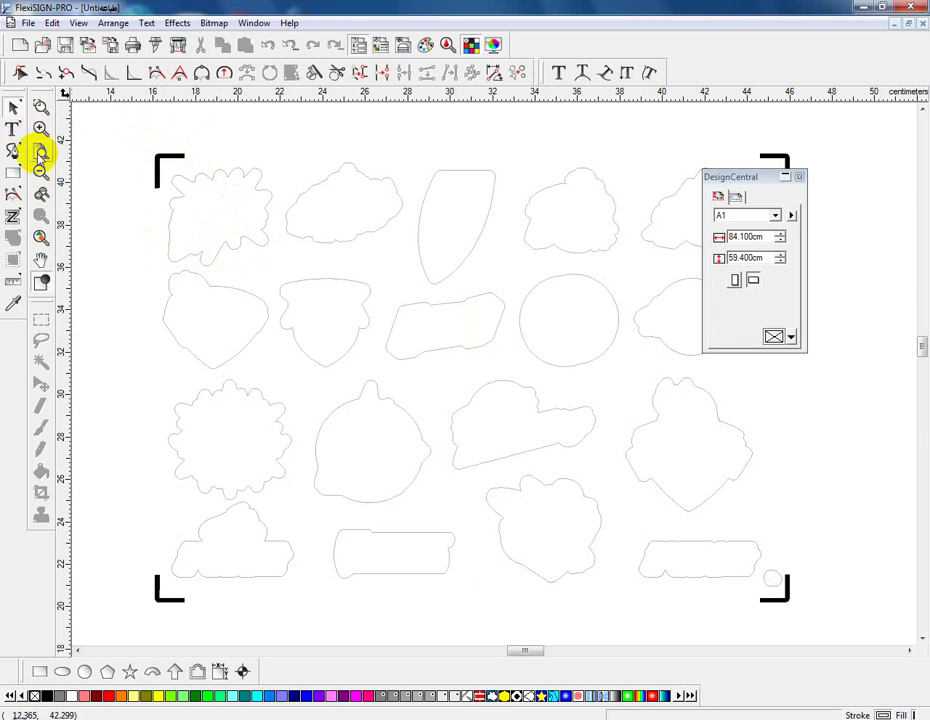
# Inspect the rounded corner mark next to the first cut contour up close, then select the contour group.
pyautogui.click(40, 106)
pyautogui.moveTo(113, 143); pyautogui.dragTo(245, 215)
pyautogui.moveTo(270, 165); pyautogui.dragTo(571, 481)
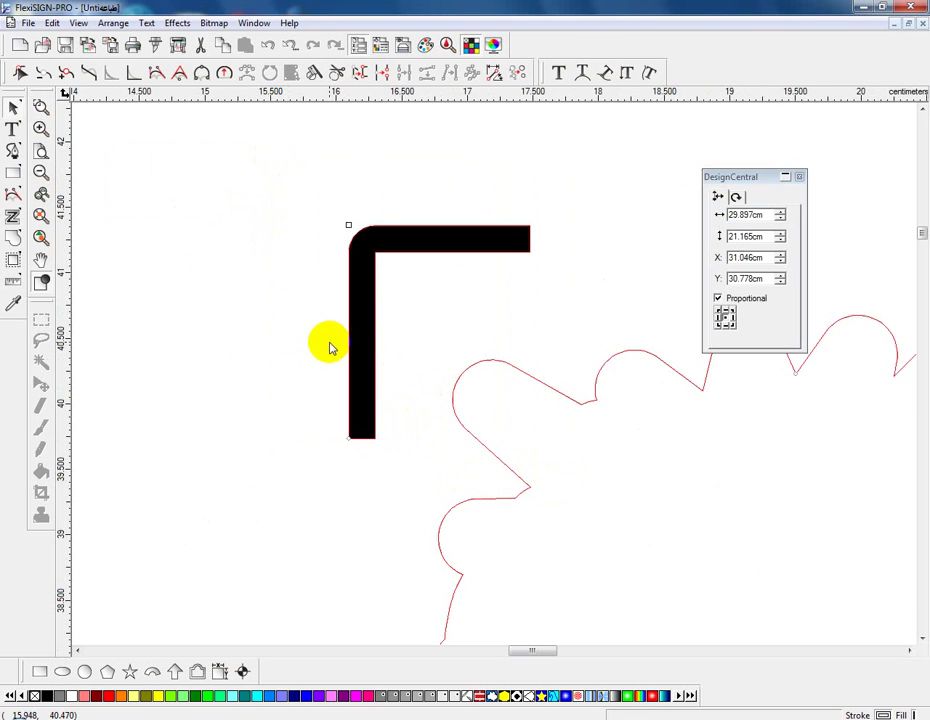
pyautogui.moveTo(360, 300)
pyautogui.mouseDown()
pyautogui.moveTo(367, 276)
pyautogui.moveTo(358, 239)
pyautogui.mouseUp()
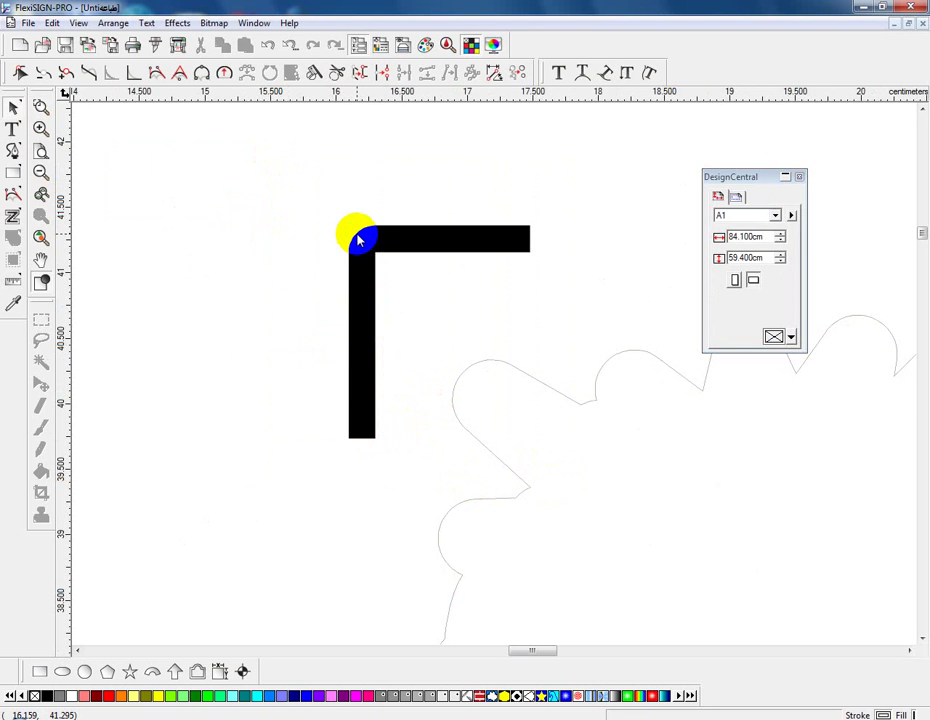
pyautogui.moveTo(358, 239); pyautogui.dragTo(407, 252)
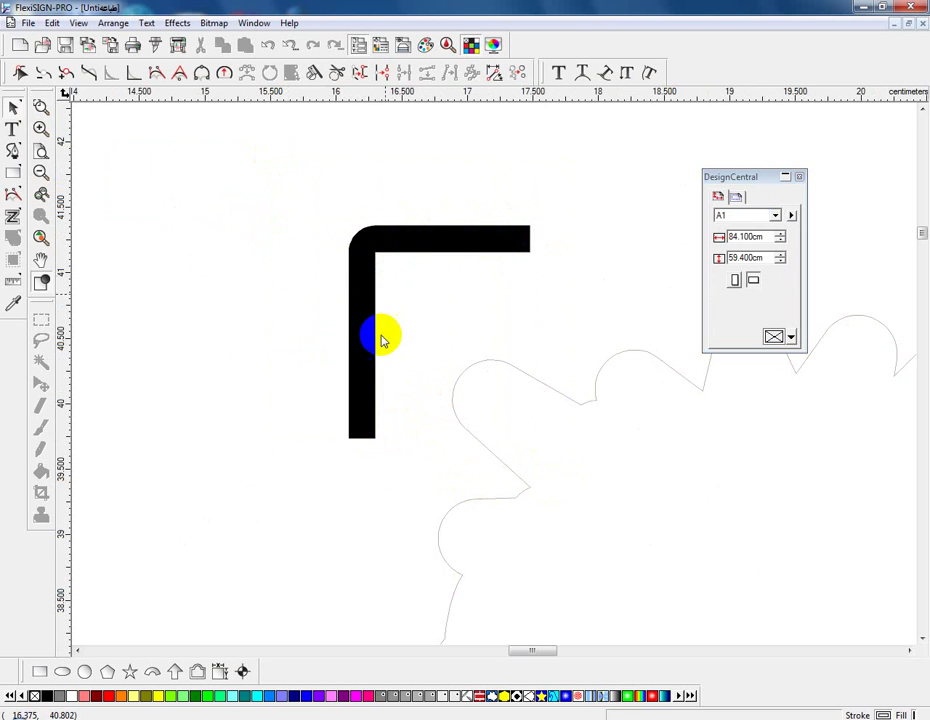
pyautogui.moveTo(341, 263); pyautogui.dragTo(353, 243)
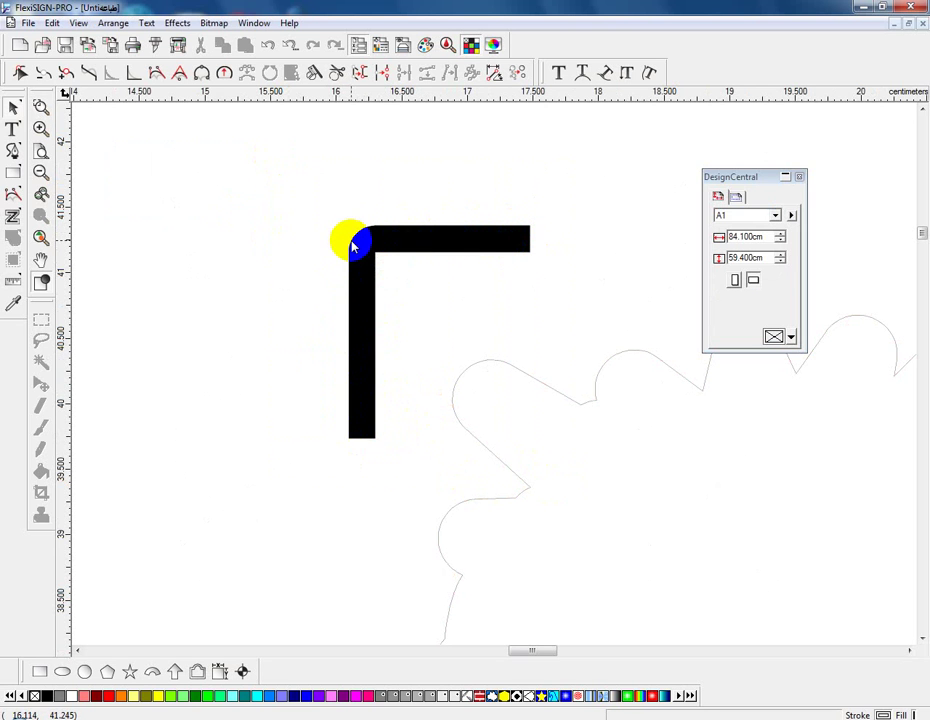
pyautogui.click(521, 484)
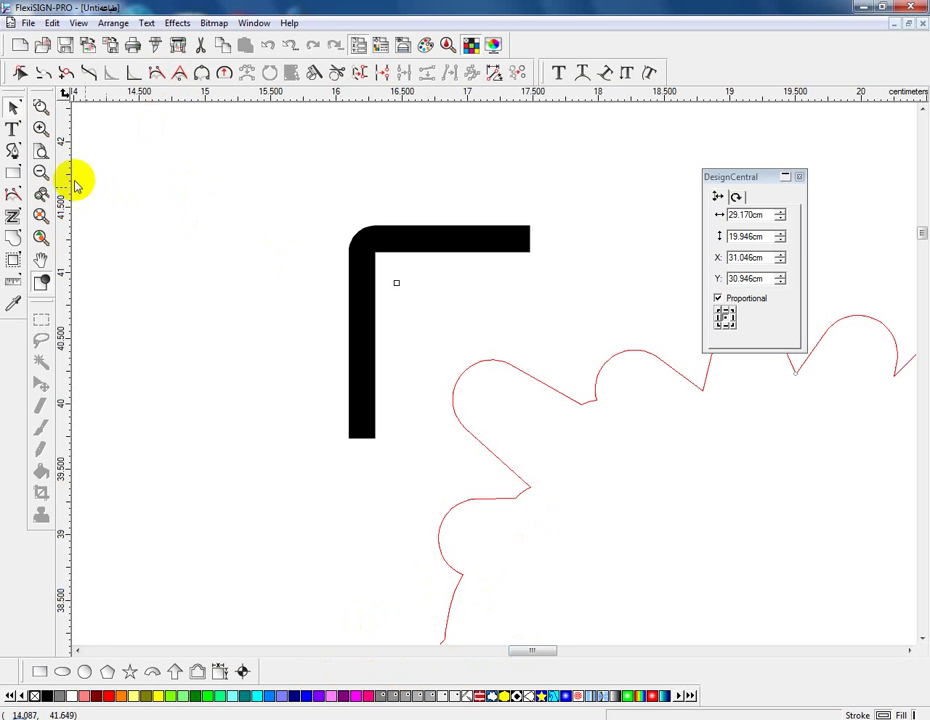
# Move the logo group beside the framed cut contours, to about X 0.677 cm and Y 41.533 cm, and deselect it.
pyautogui.click(41, 172)
pyautogui.click(41, 172)
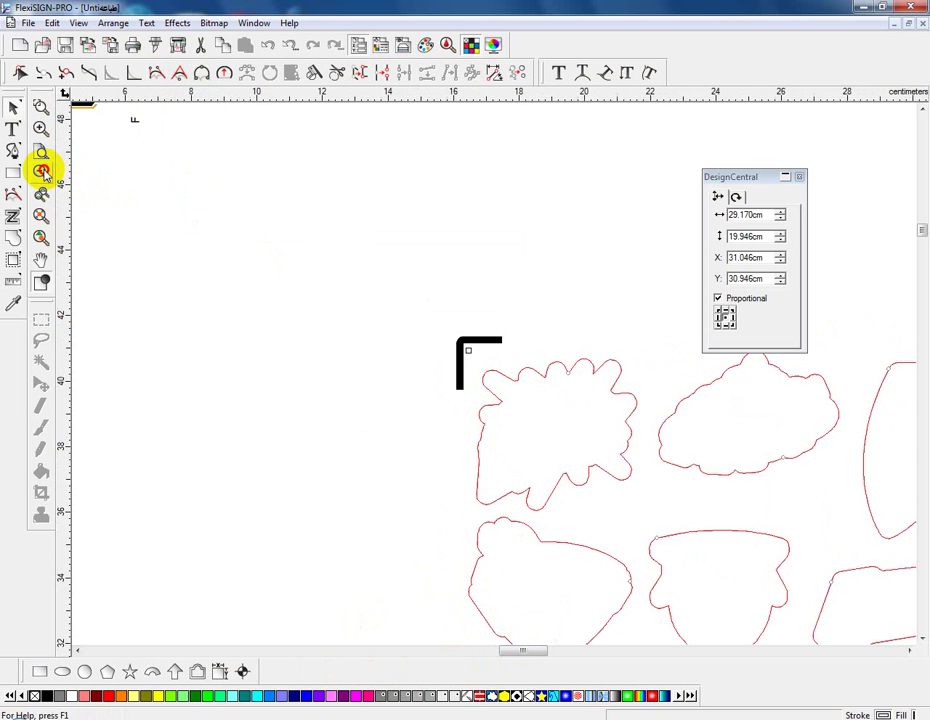
pyautogui.click(41, 172)
pyautogui.click(287, 150)
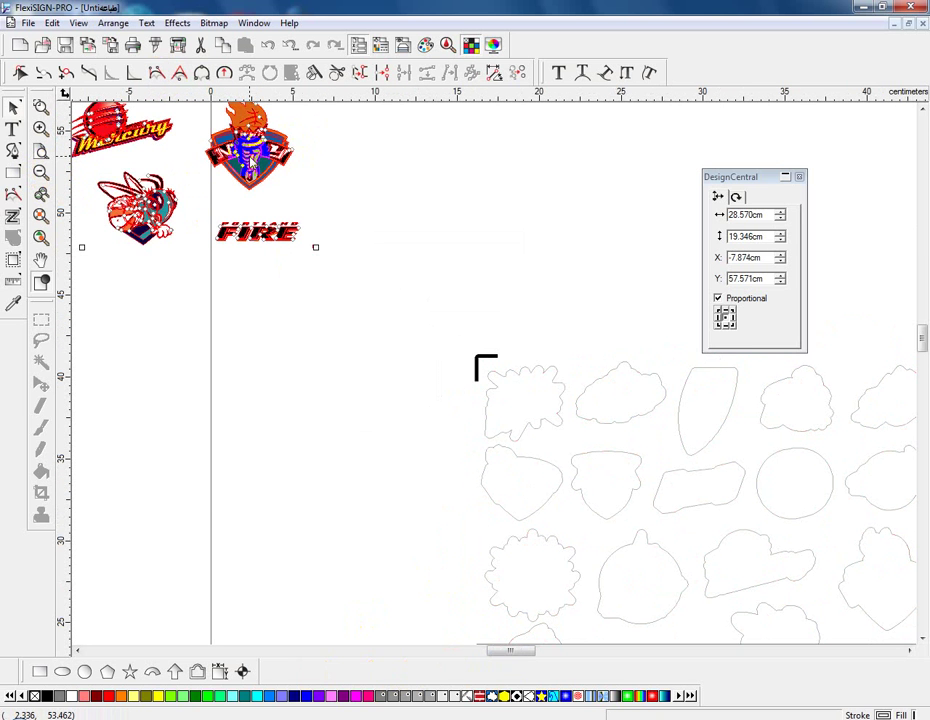
pyautogui.moveTo(258, 245); pyautogui.dragTo(398, 507)
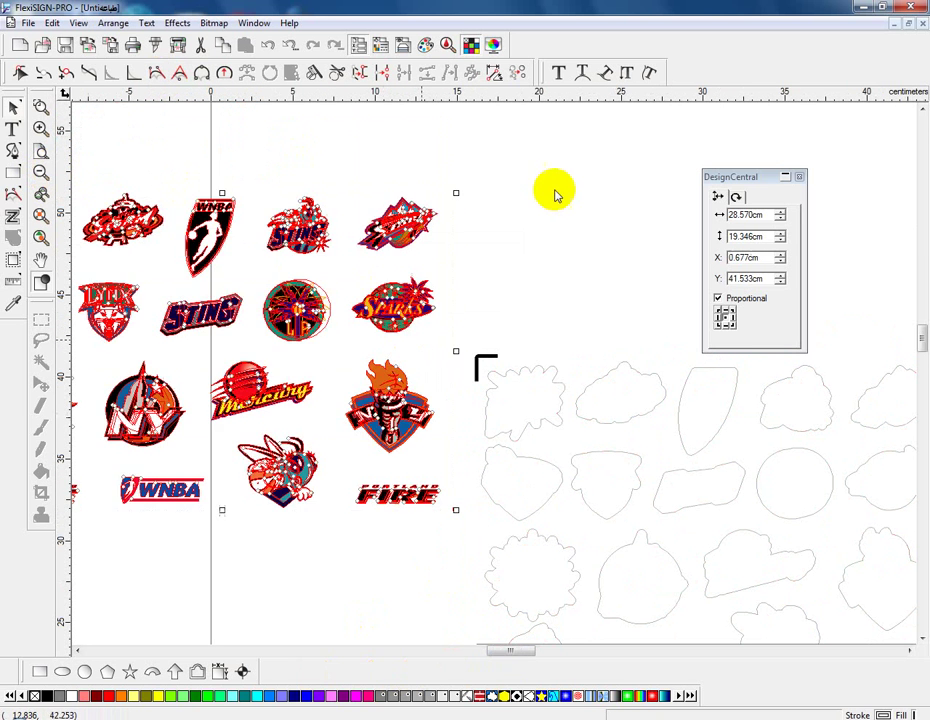
pyautogui.click(475, 239)
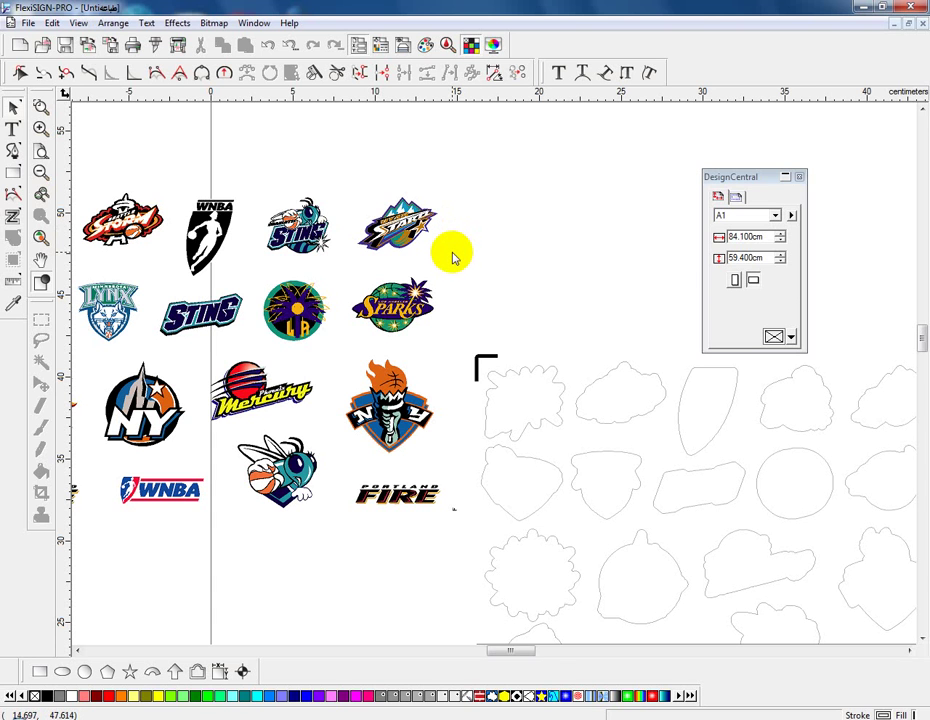
# Check the available page sizes without changing the A1 setting, then select the corner marks around the contours.
pyautogui.click(775, 217)
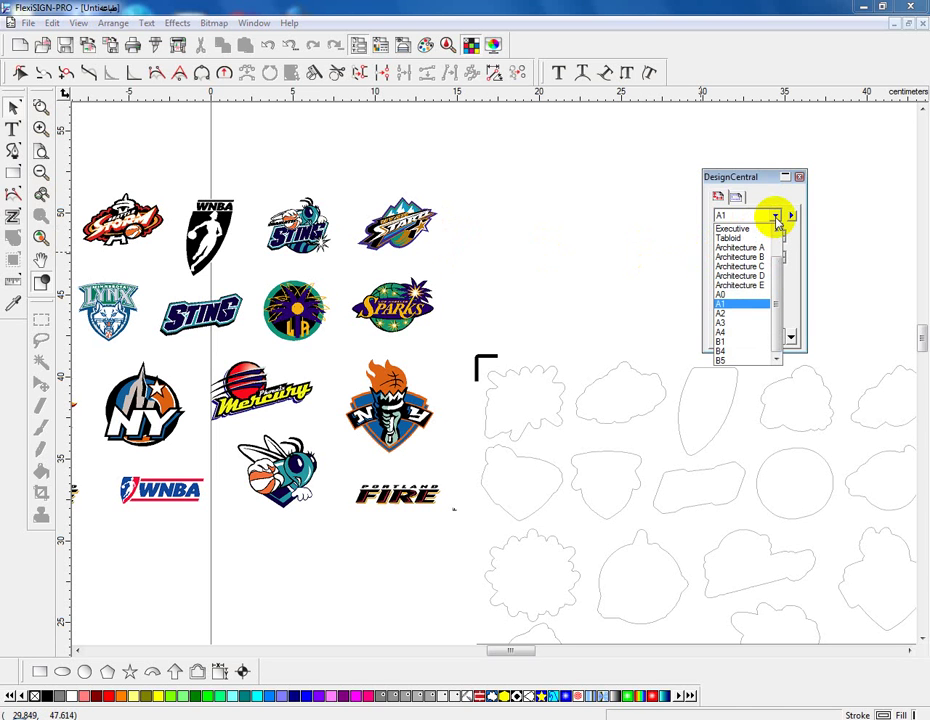
pyautogui.click(639, 203)
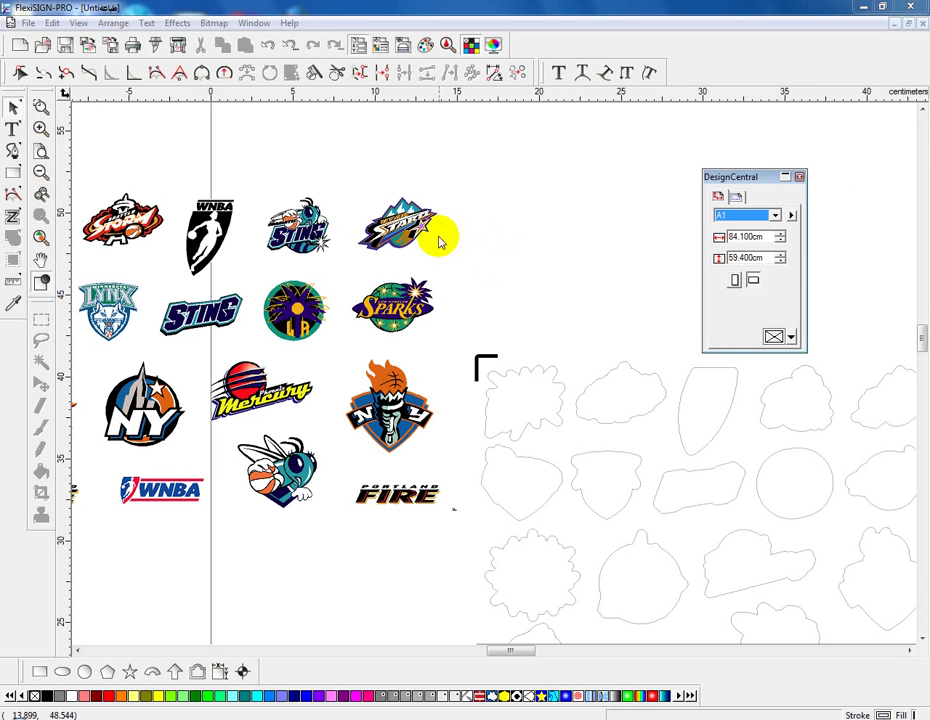
pyautogui.click(478, 365)
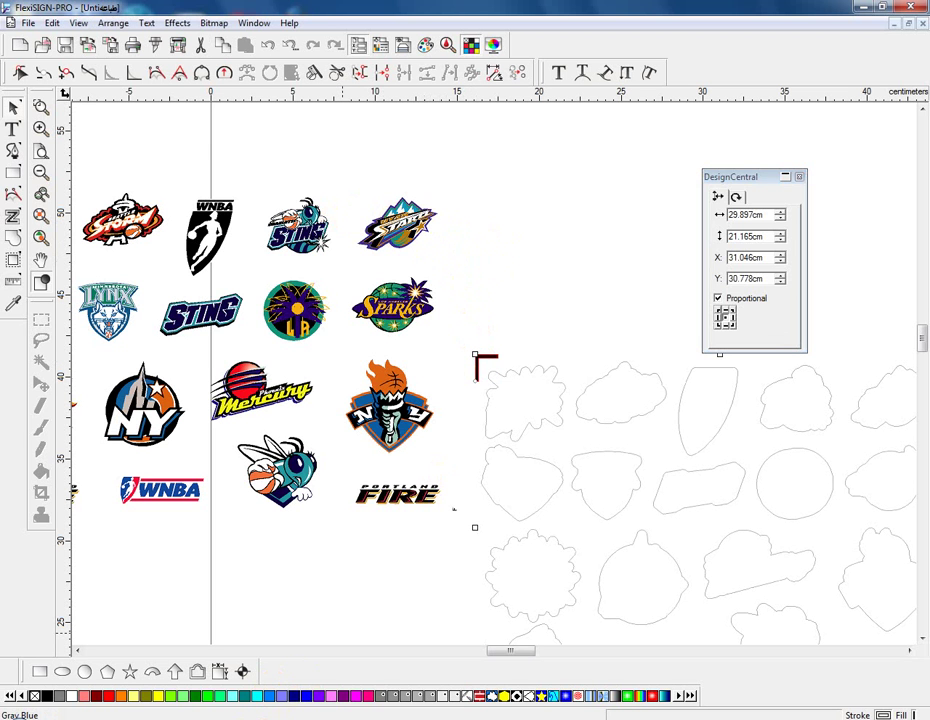
# View the logo sheet's JPEG from New folder (2) in Windows Photo Viewer, then return to the FlexiSIGN-PRO design.
pyautogui.click(285, 716)
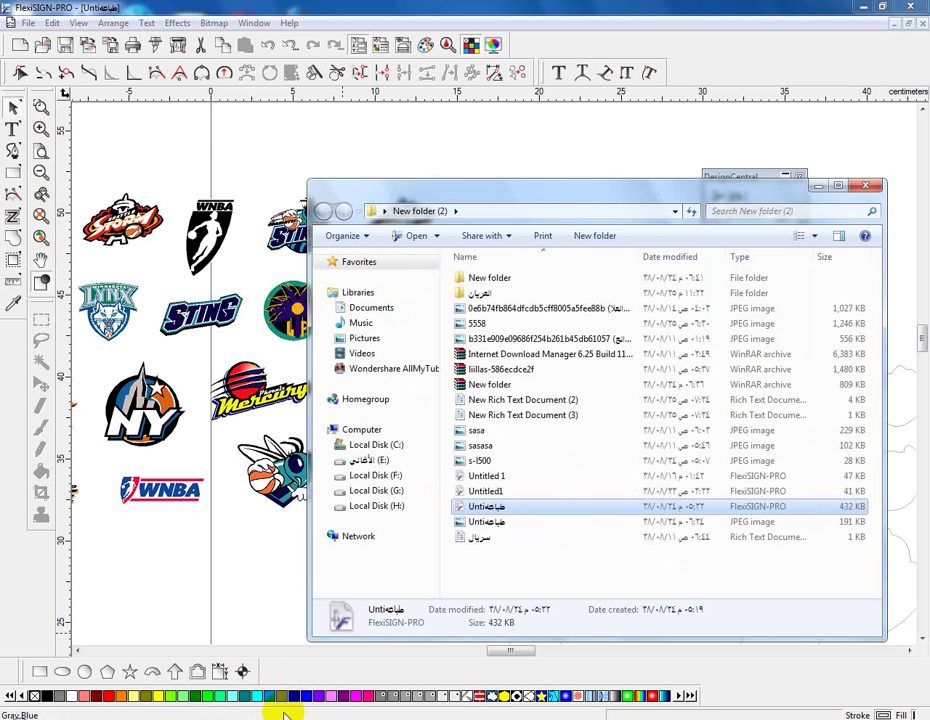
pyautogui.click(483, 521)
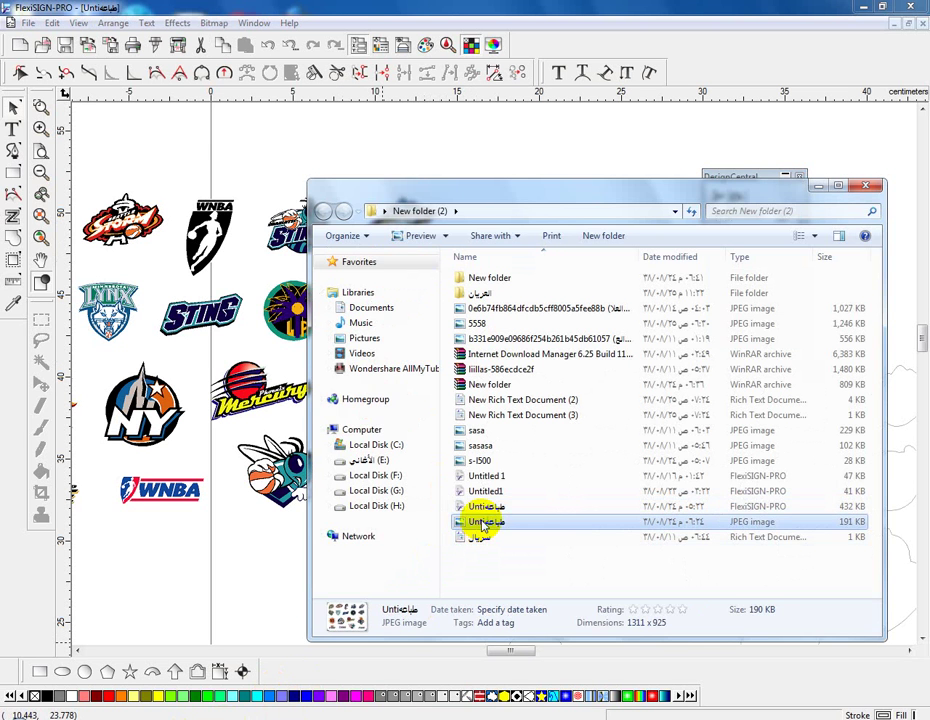
pyautogui.doubleClick(483, 521)
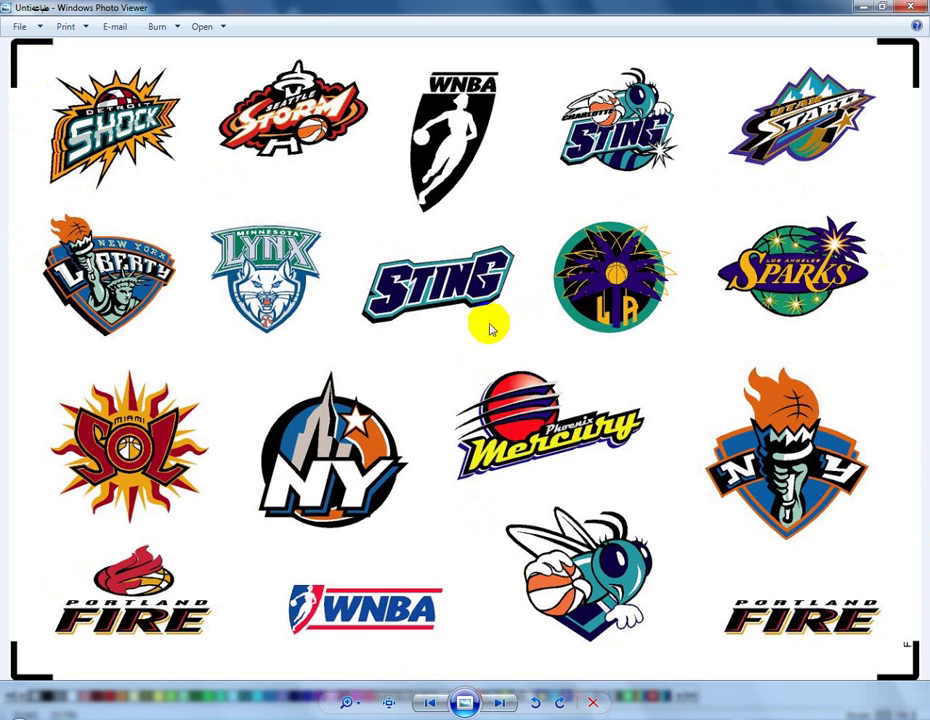
pyautogui.click(864, 7)
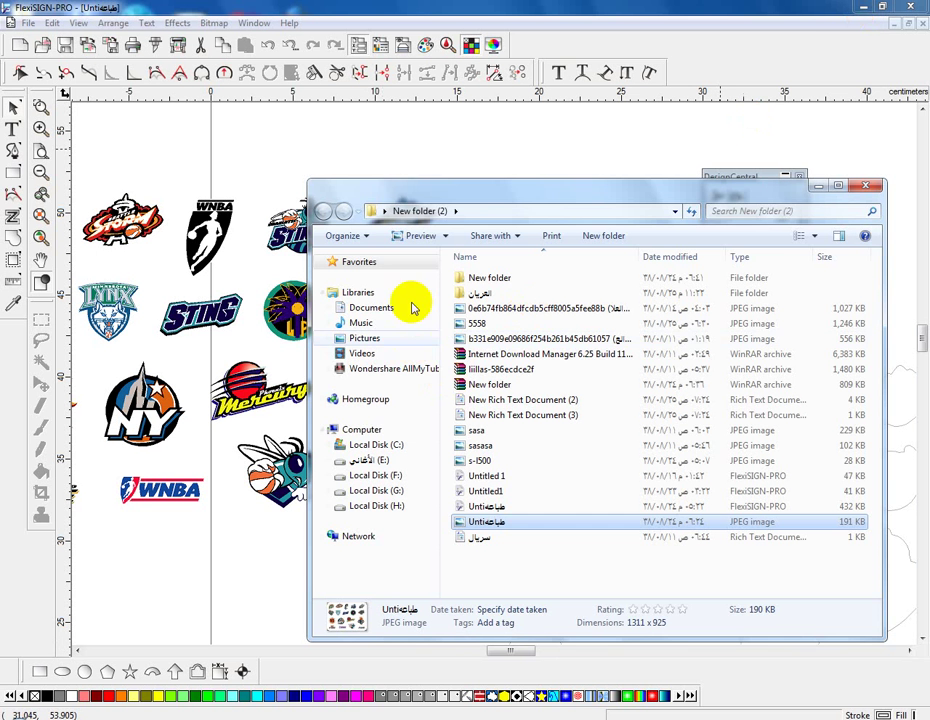
pyautogui.click(866, 185)
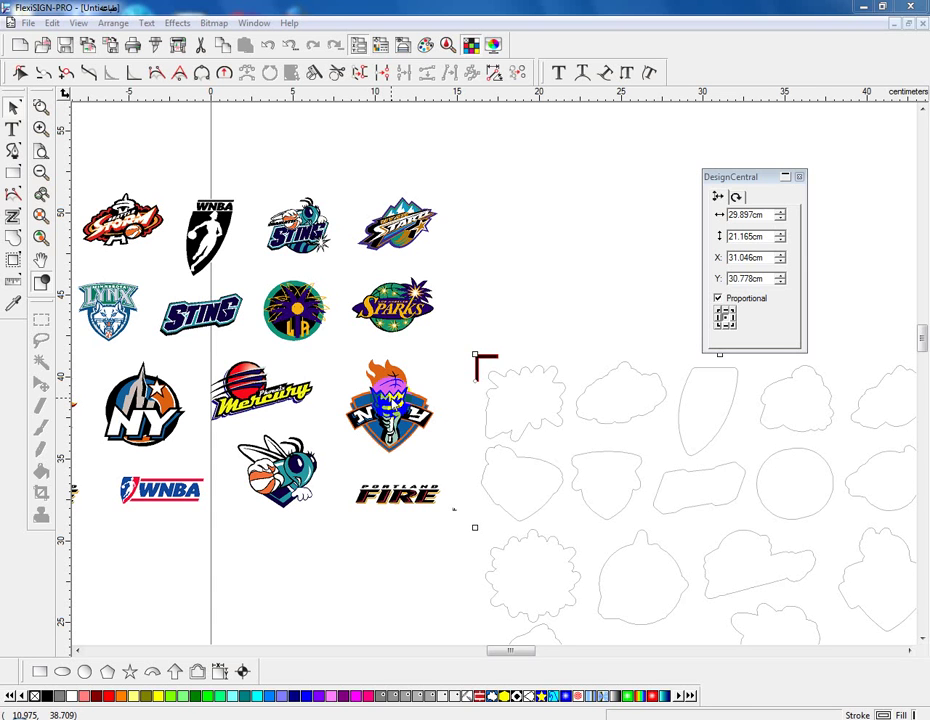
pyautogui.click(405, 446)
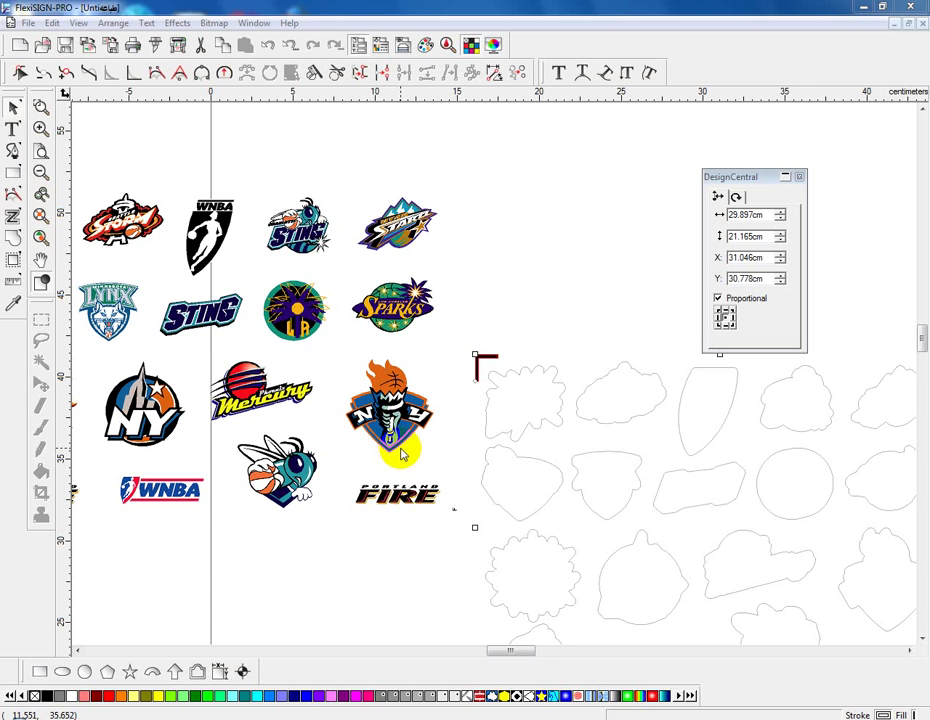